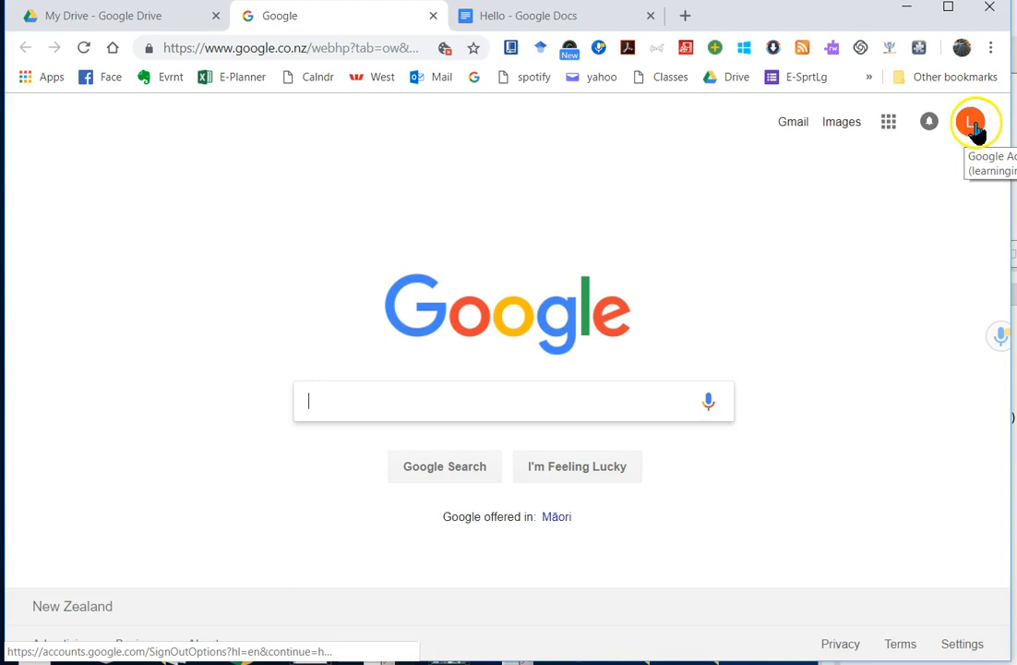
Step: Open Google Drive from the Google apps grid on the Search page
click(887, 125)
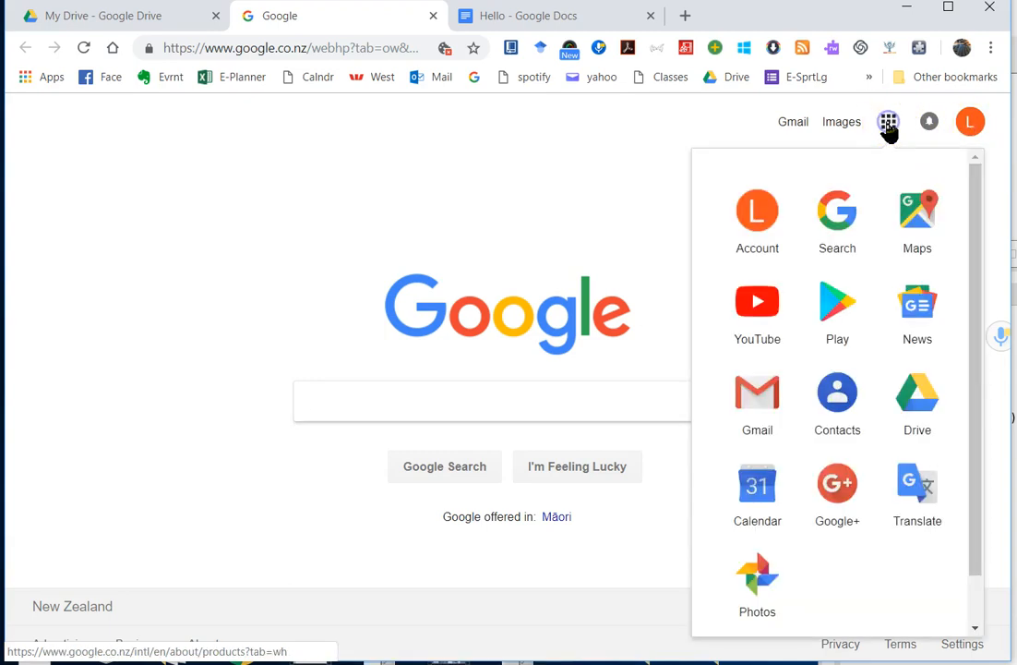
click(918, 395)
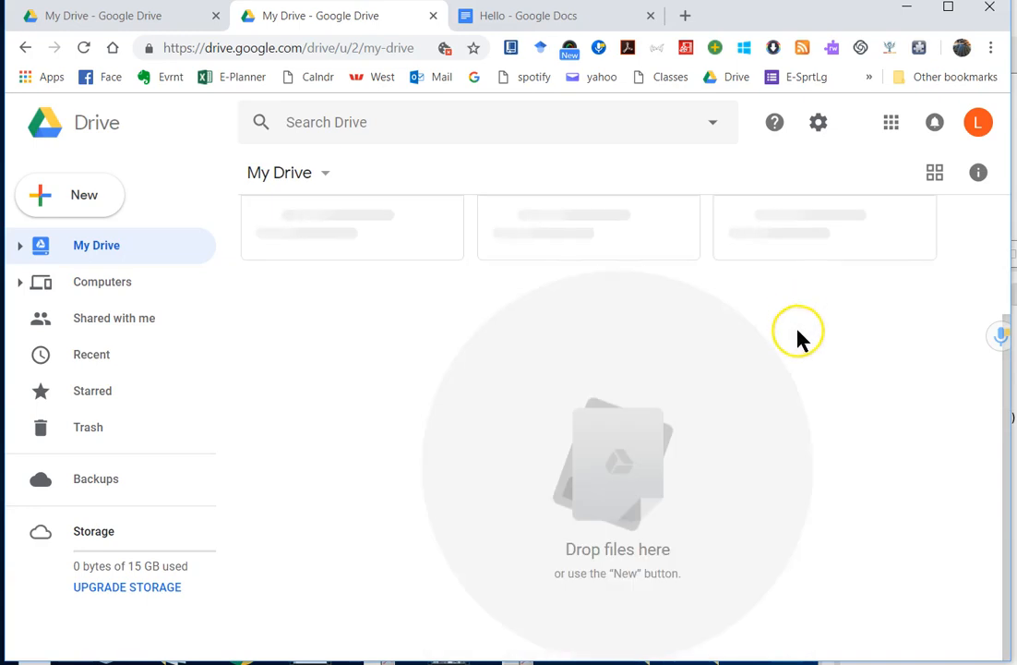
Step: Create a blank Untitled Google Docs document in a new tab, then return to the My Drive tab
key(alt+Tab)
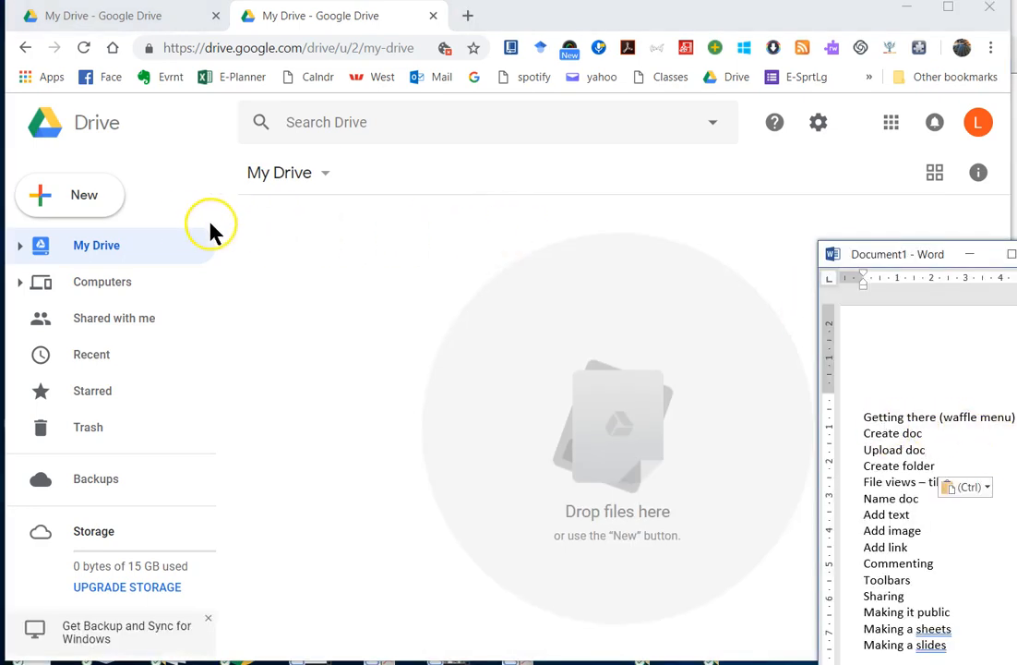
click(42, 202)
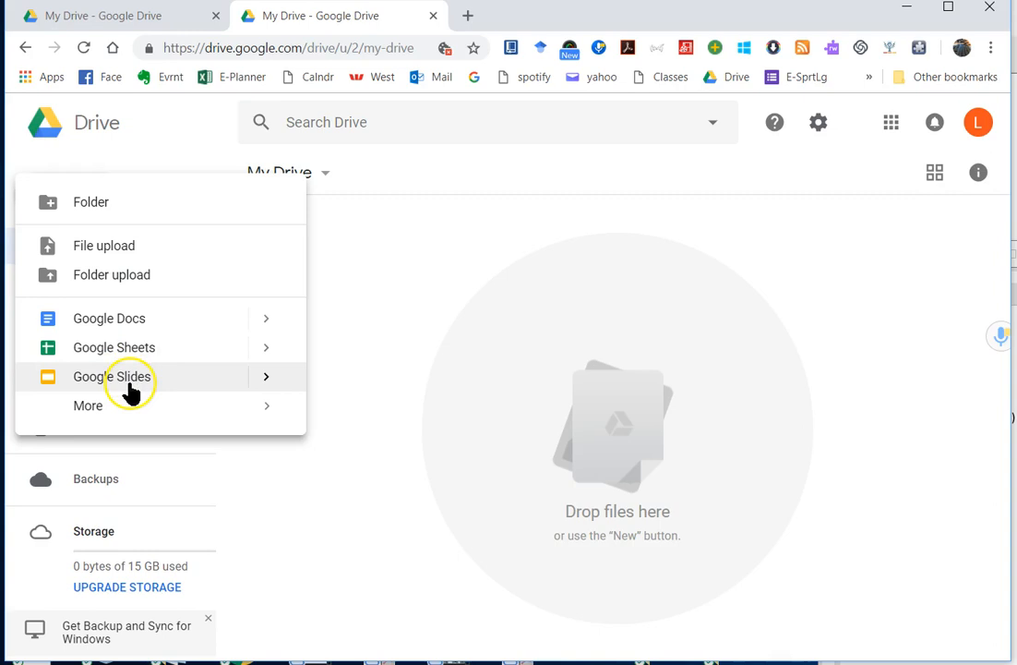
mouse_move(81, 408)
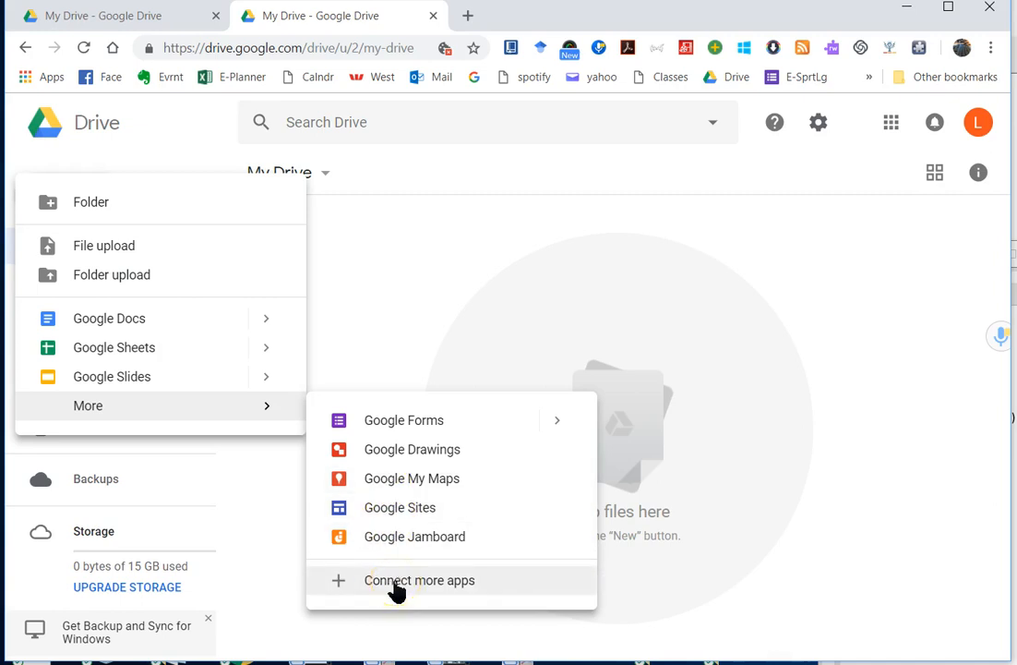
click(392, 579)
click(118, 325)
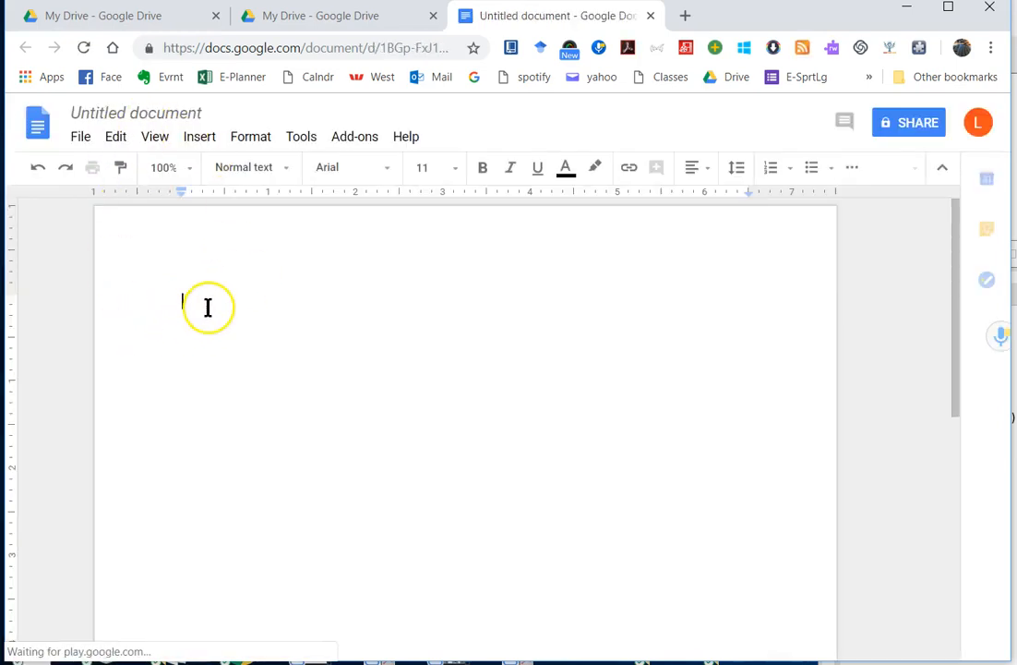
click(333, 22)
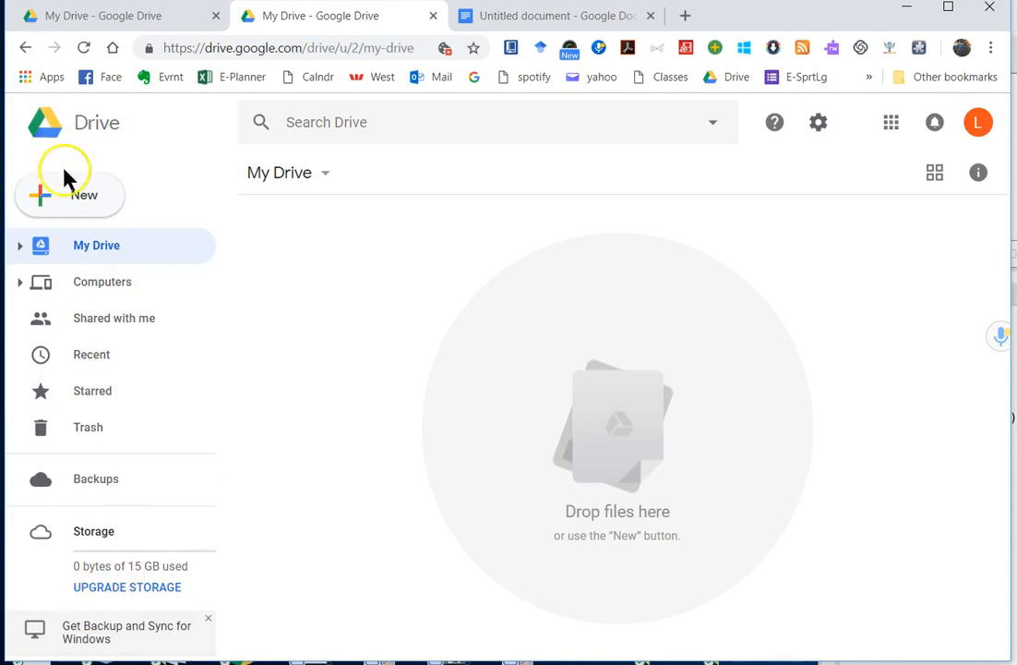
Step: Upload IMG20180914122908.jpg to My Drive by dragging it in from the desktop
click(77, 196)
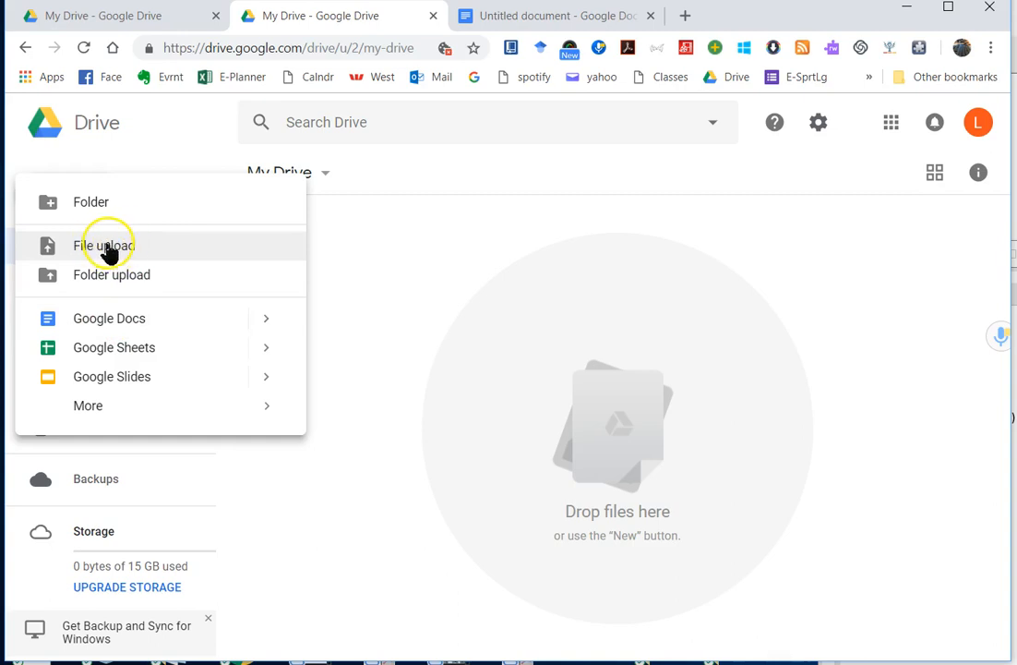
click(108, 248)
scroll(293, 226, down, 2)
scroll(294, 226, down, 1)
scroll(293, 226, up, 3)
scroll(294, 226, down, 10)
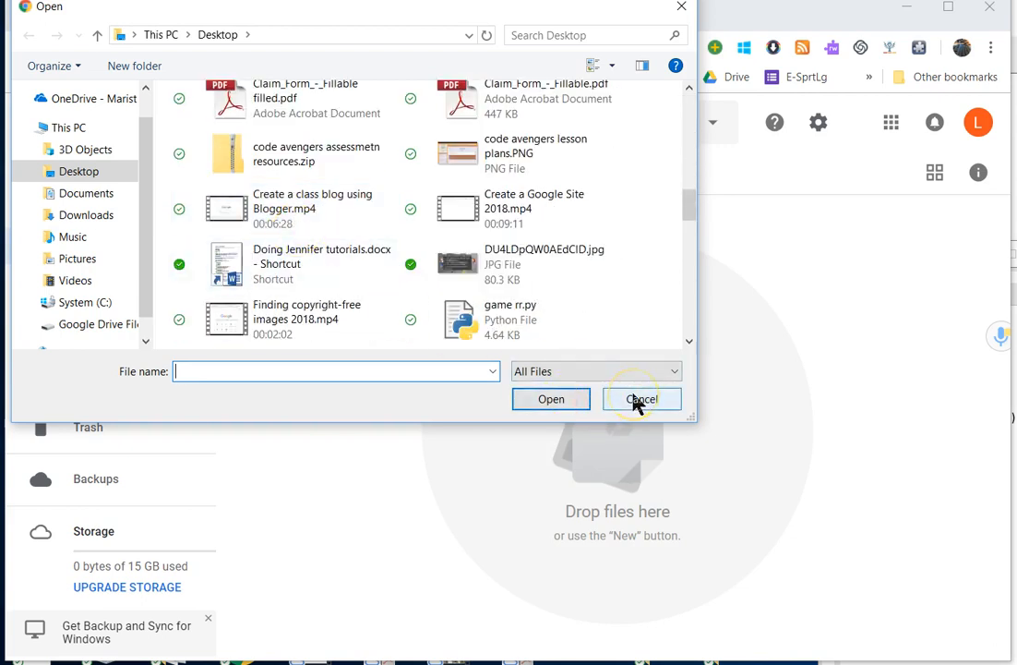
click(639, 404)
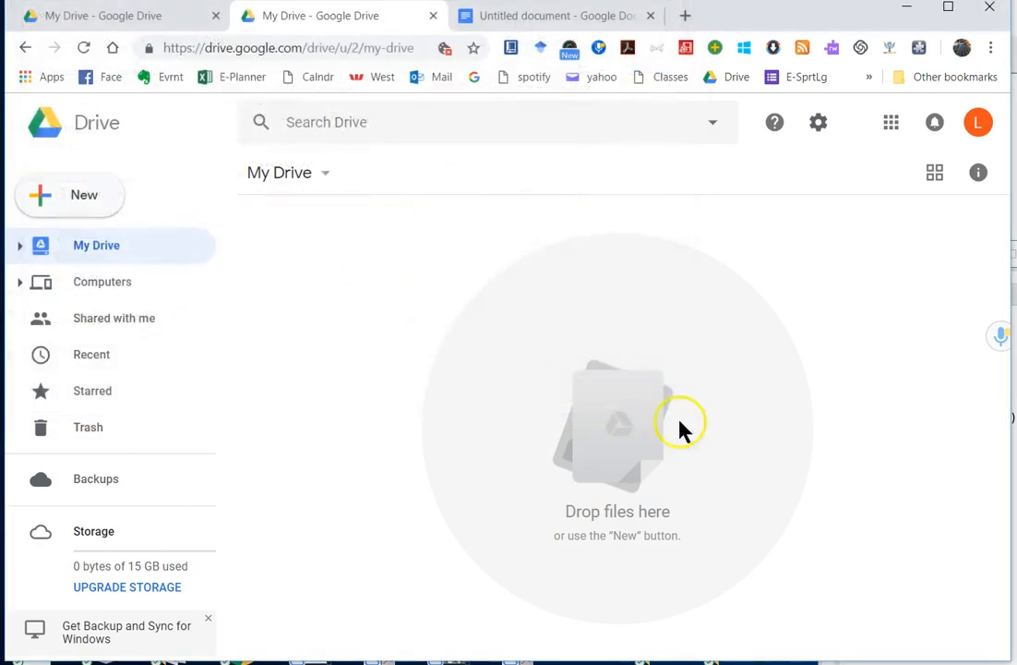
drag(1015, 554, 471, 403)
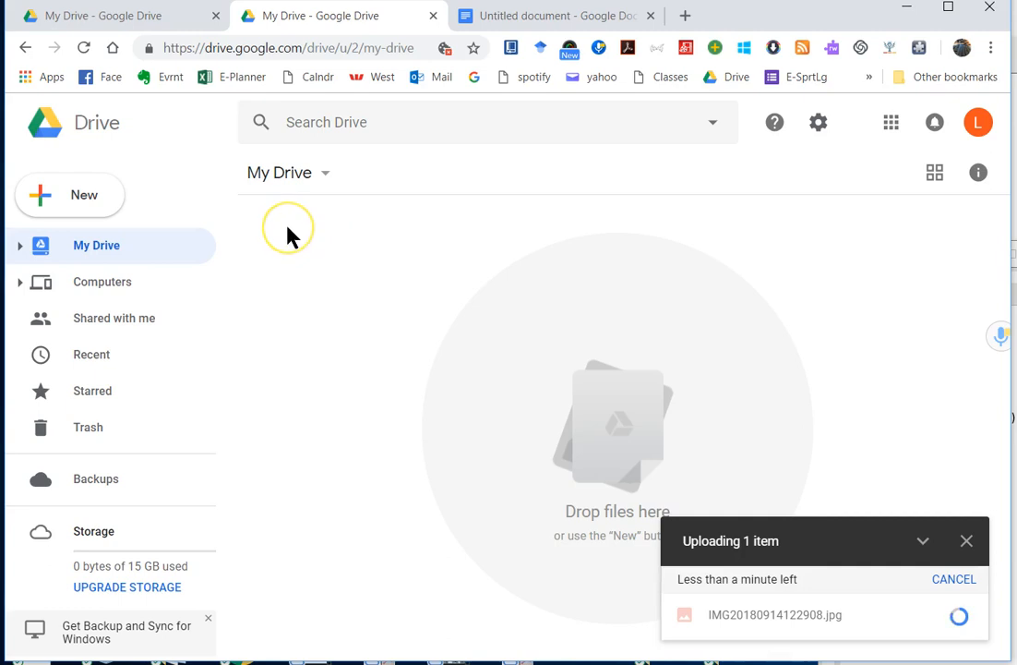
Step: Create a folder named 'my folder' in My Drive
click(100, 208)
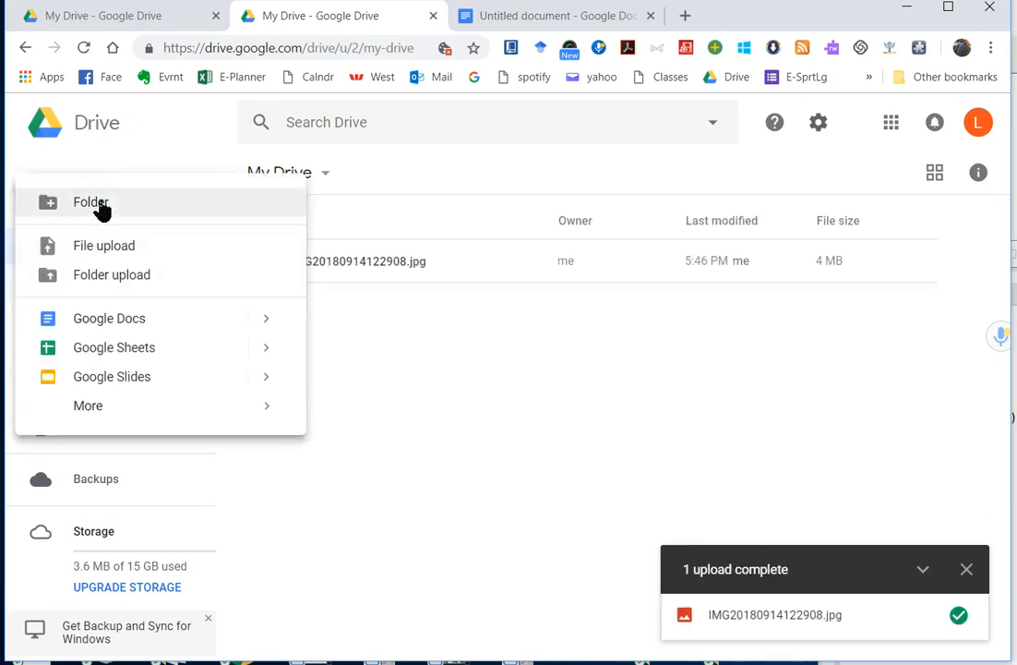
click(100, 203)
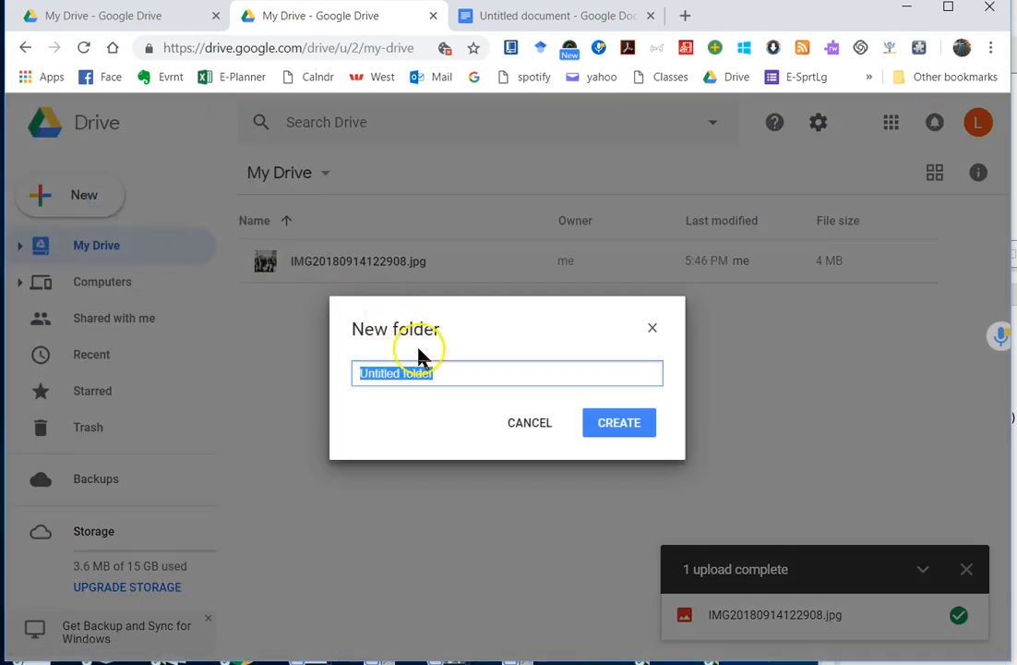
double_click(395, 369)
text(my)
click(600, 421)
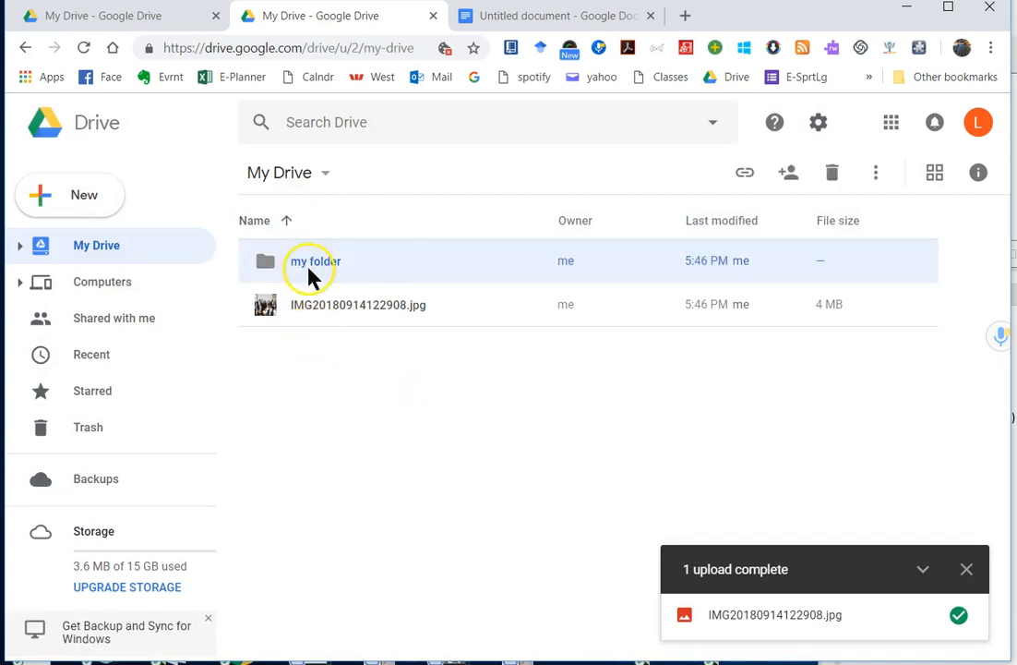
Step: Type 'Hello here is my document' into the new document and check it appears in My Drive
click(540, 18)
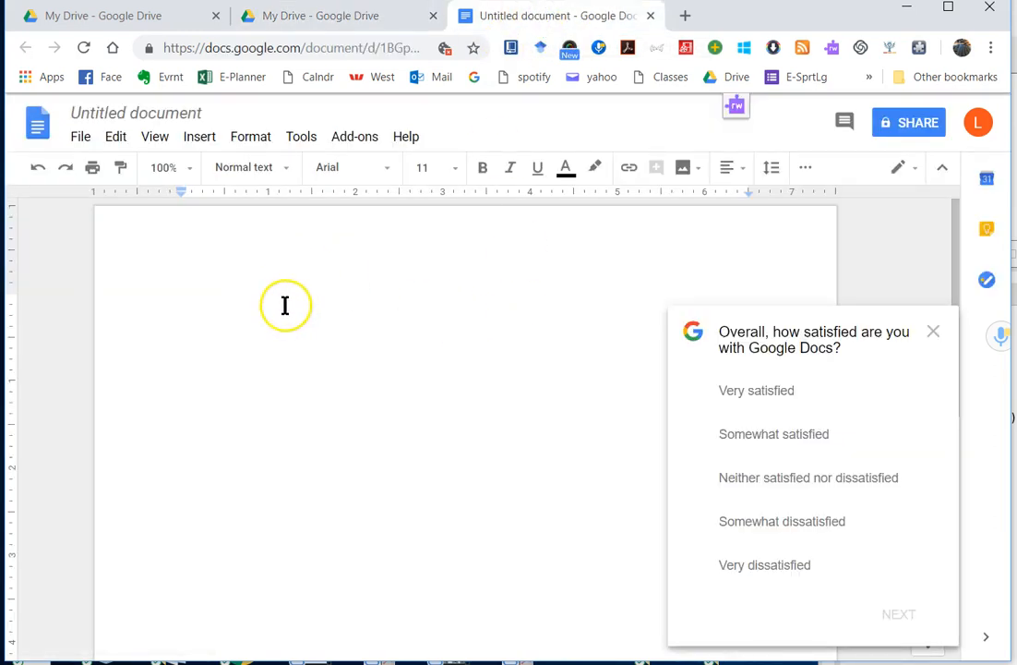
text(Hello here is my d)
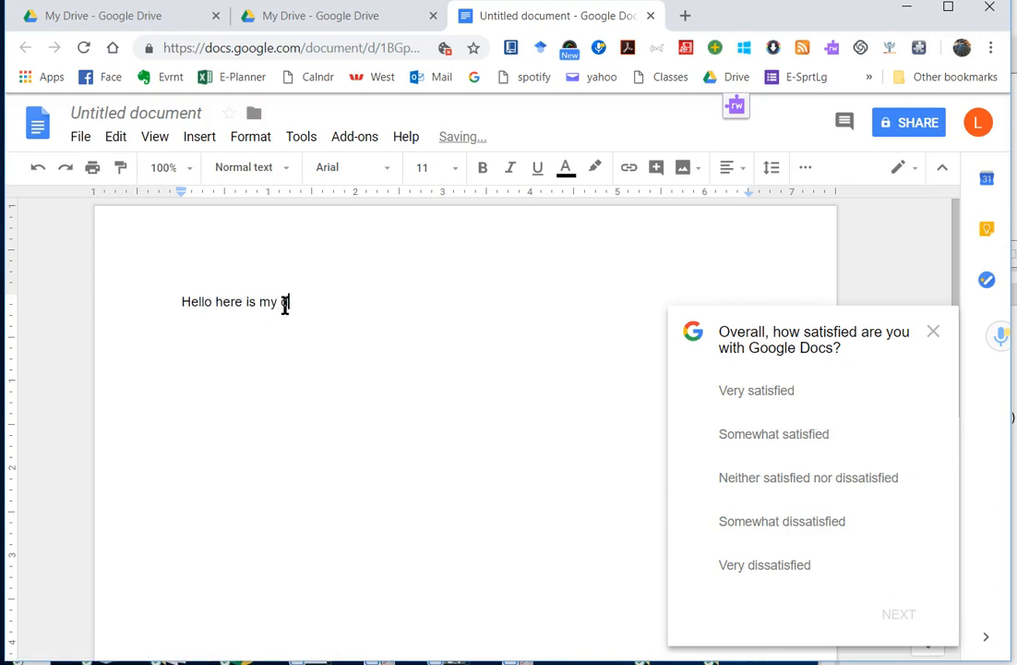
text(ocument)
click(313, 27)
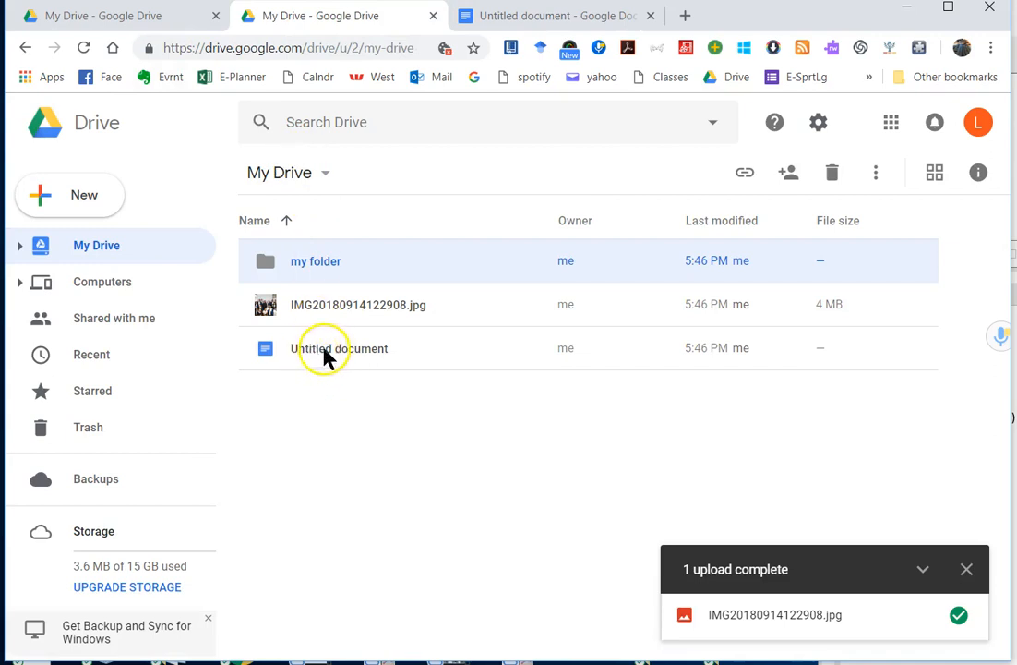
click(503, 18)
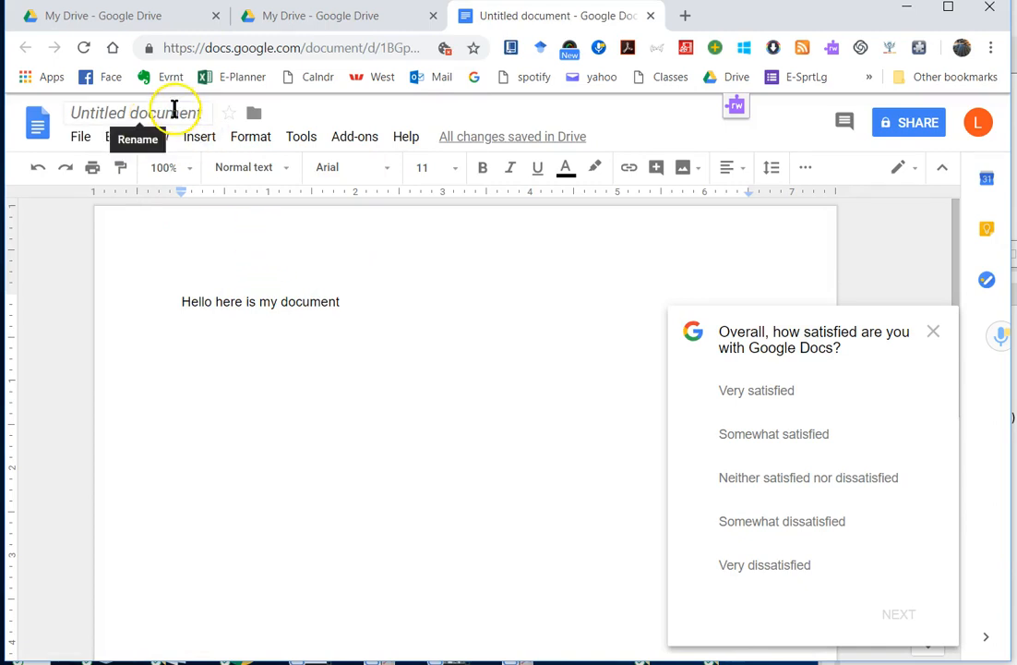
Step: Retitle the document 'Hello here is my thingymawhatsit'
click(175, 110)
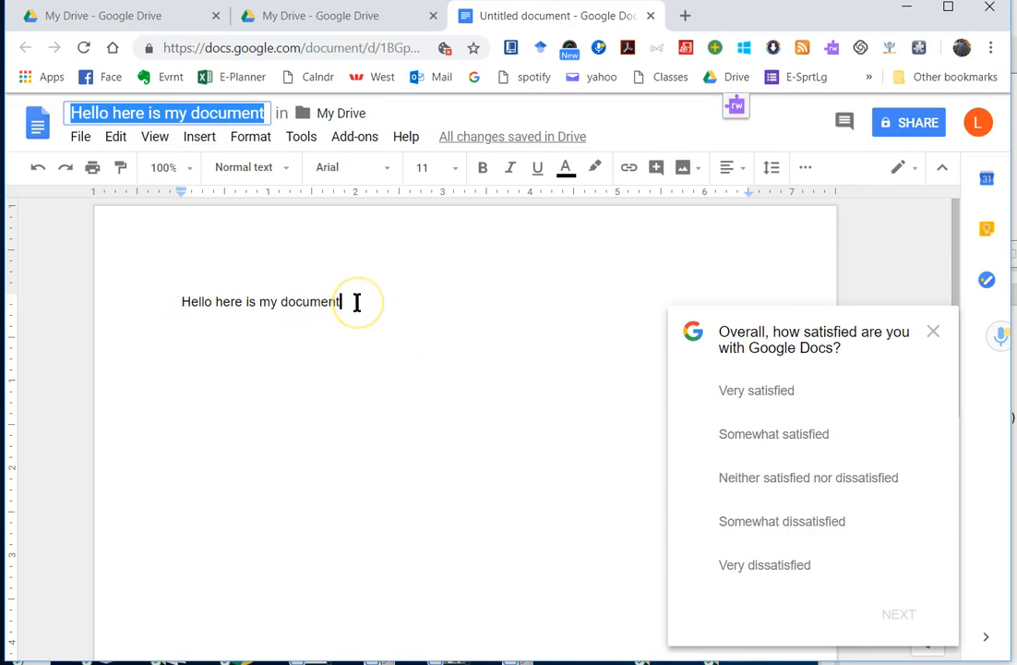
double_click(216, 115)
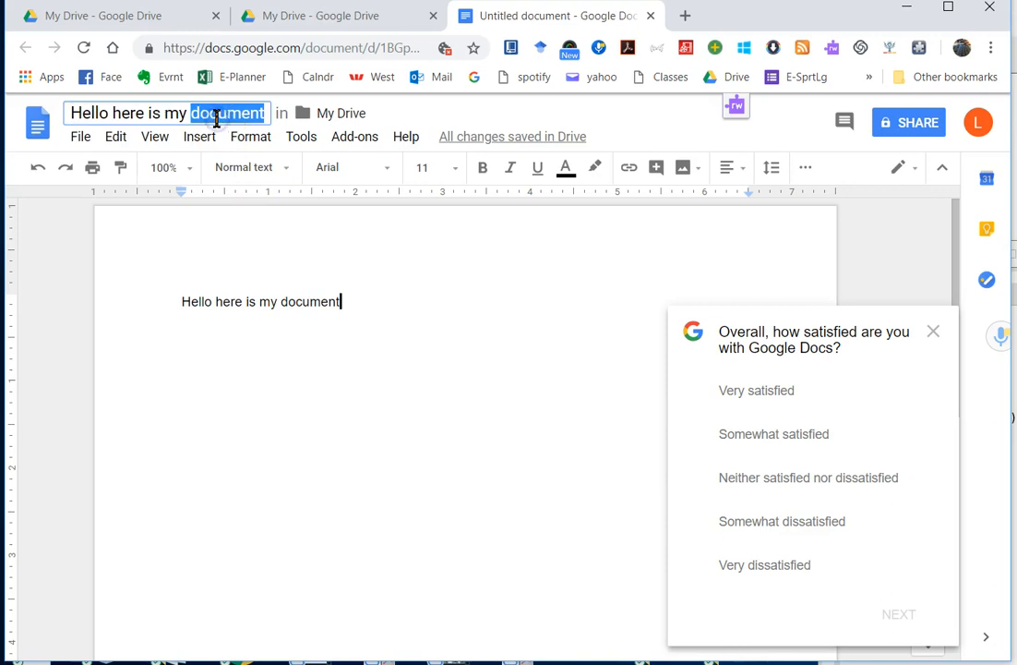
text(thin)
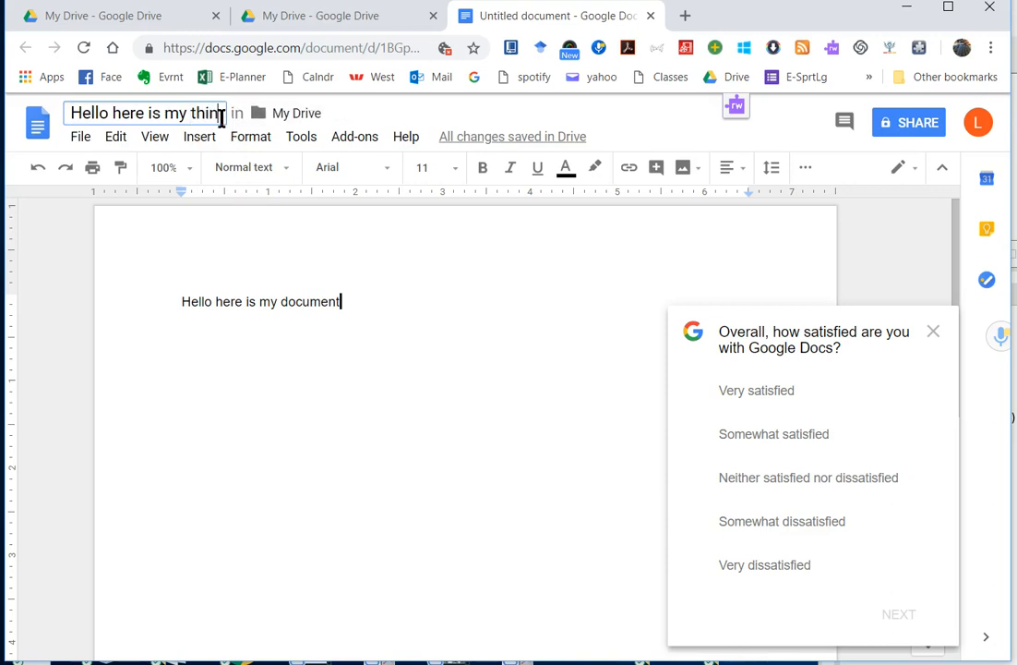
text(gyma)
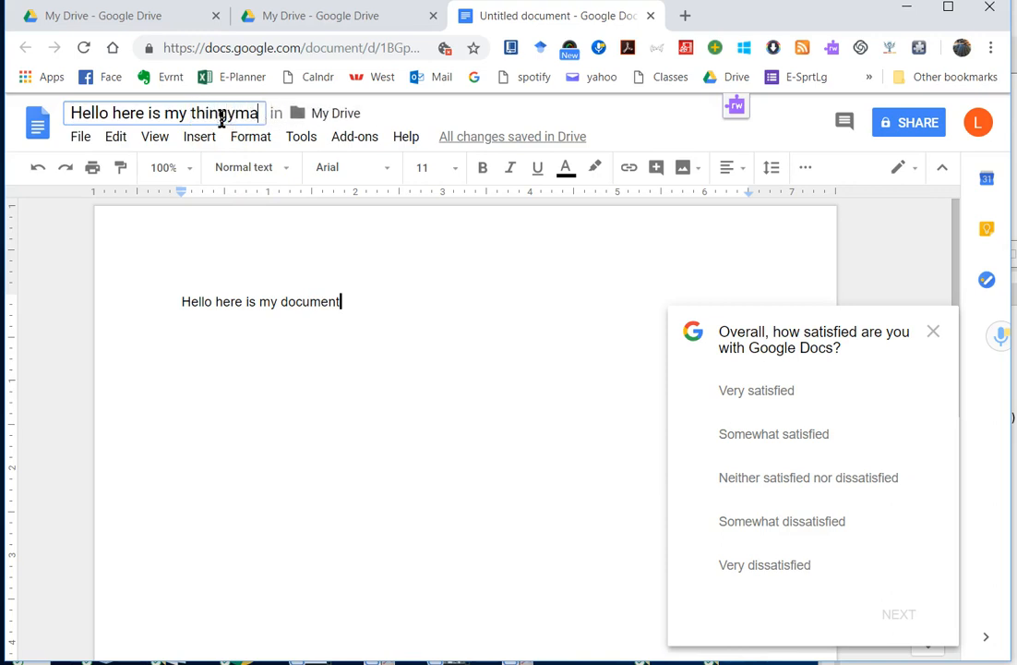
text(whatsit)
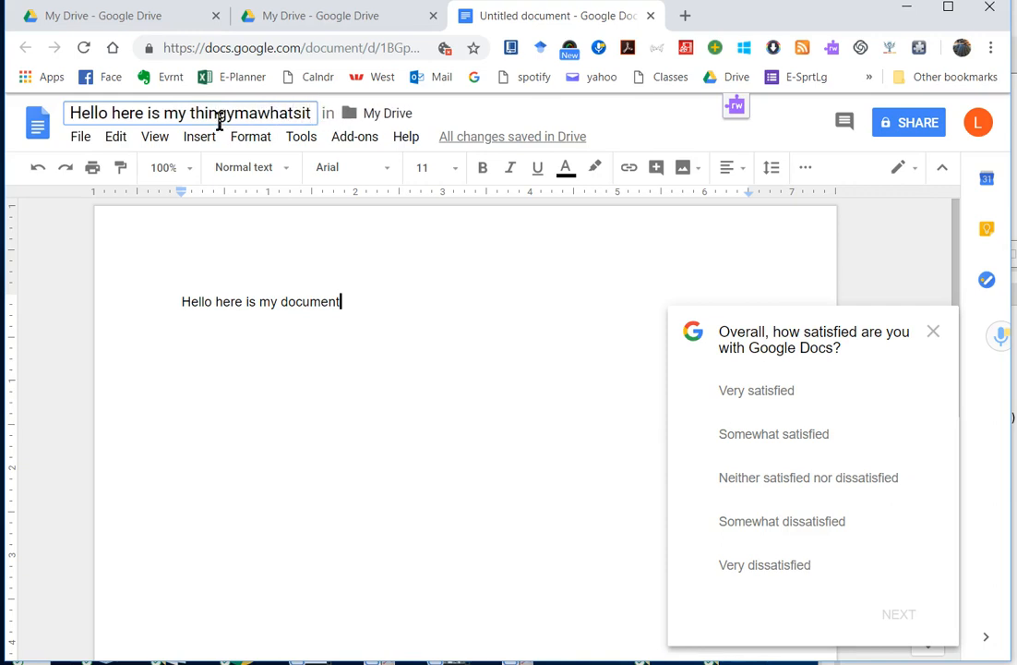
click(256, 253)
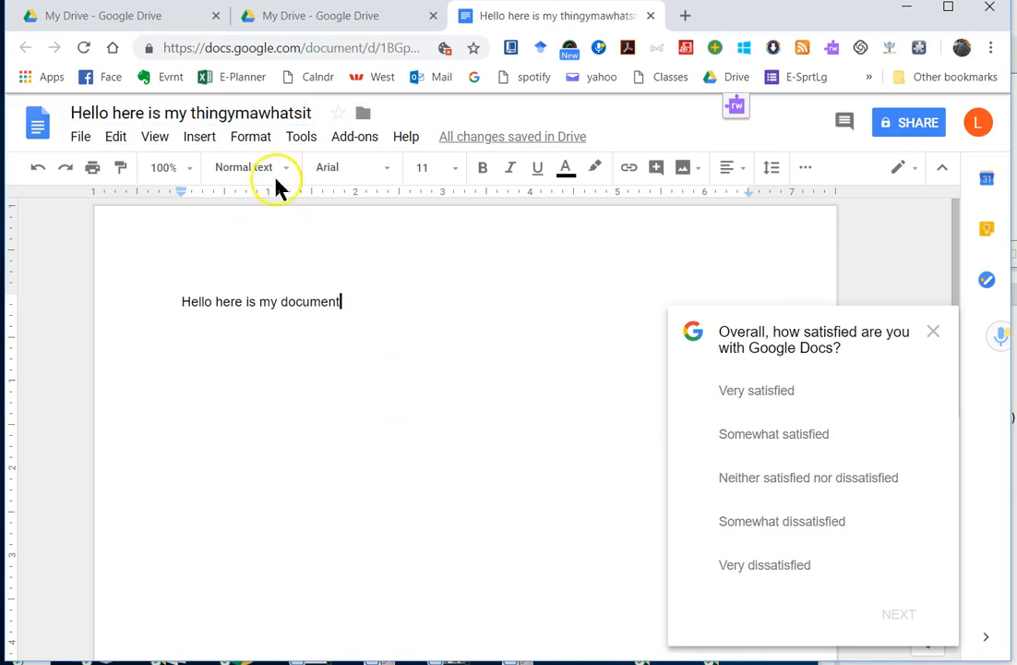
Step: Drag the 'Hello here is my thingymawhatsit' document into my folder and verify it arrived
click(332, 25)
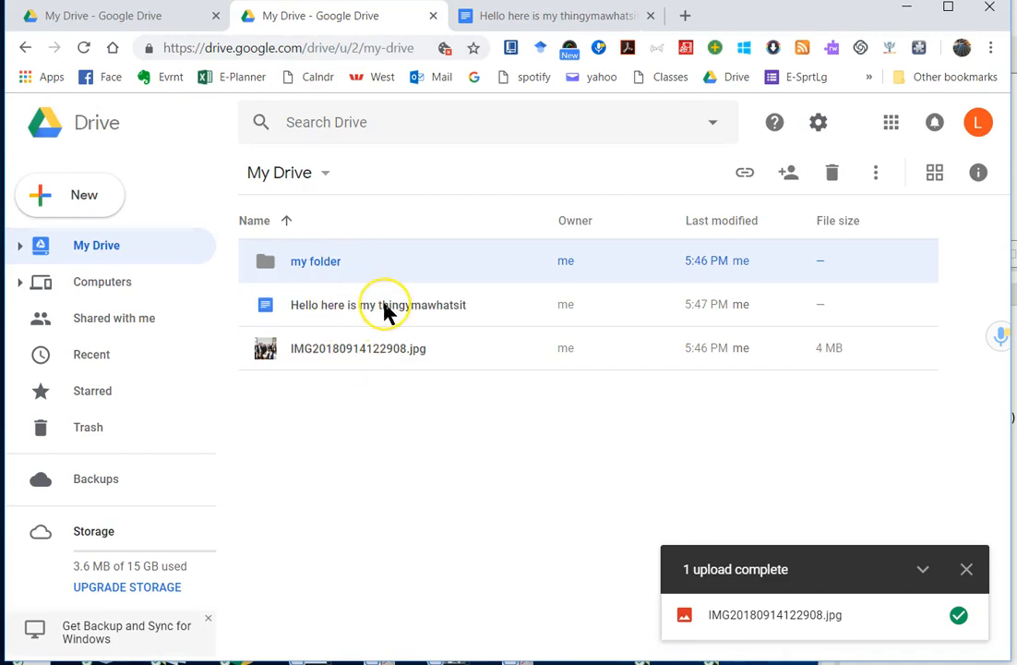
click(359, 388)
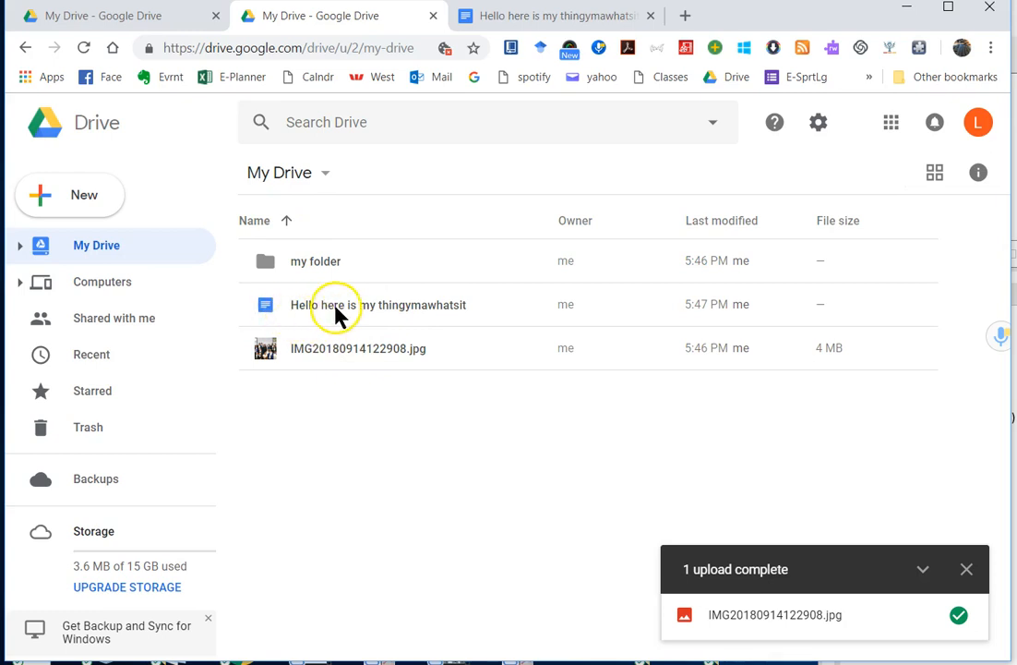
click(20, 247)
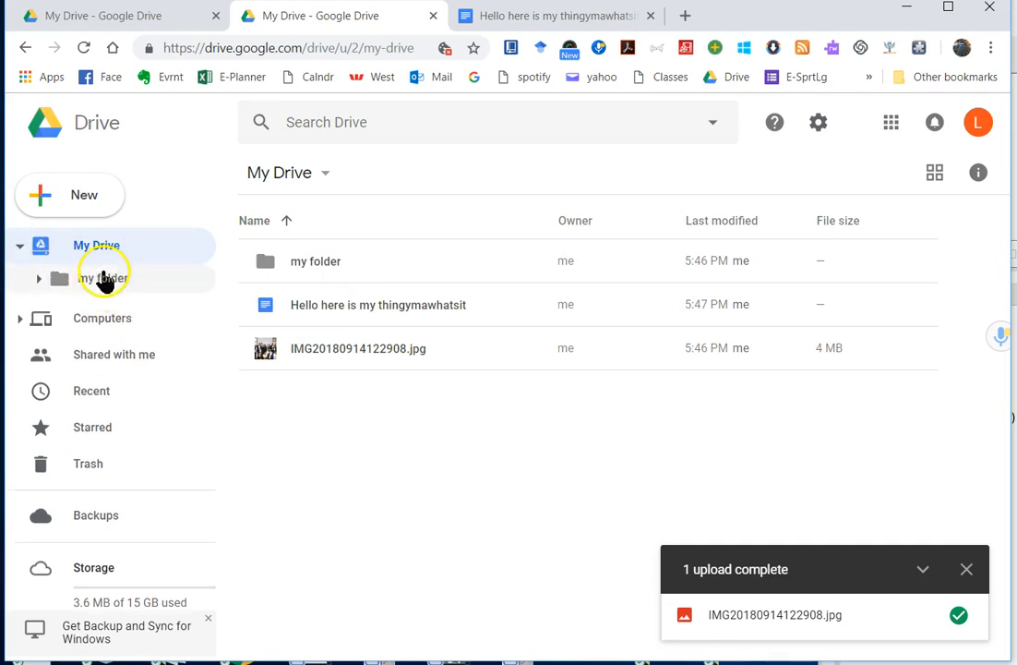
drag(347, 314, 108, 288)
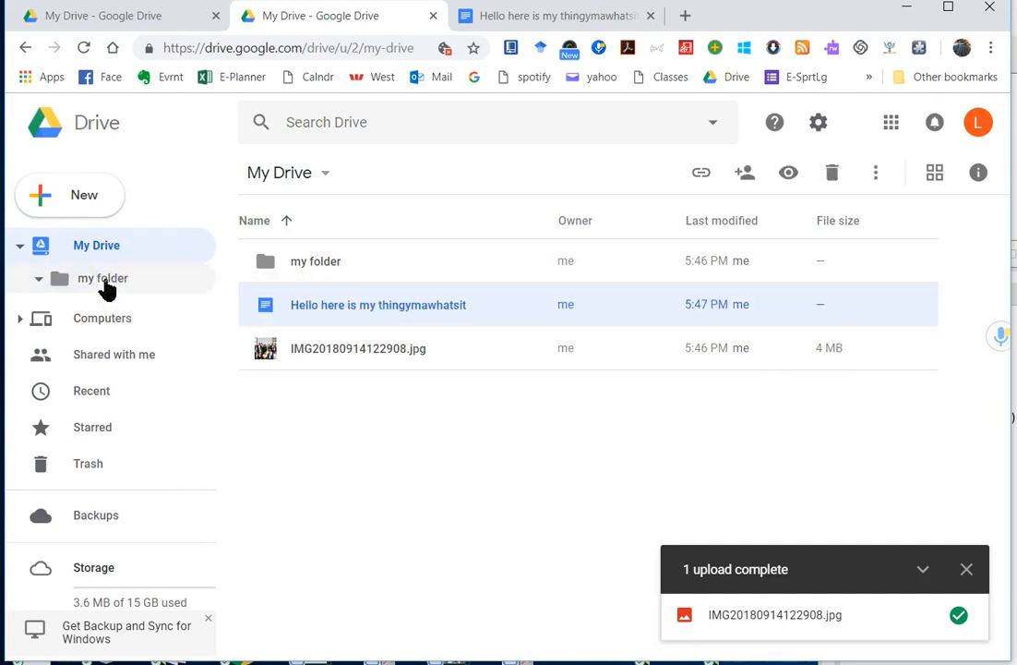
double_click(319, 267)
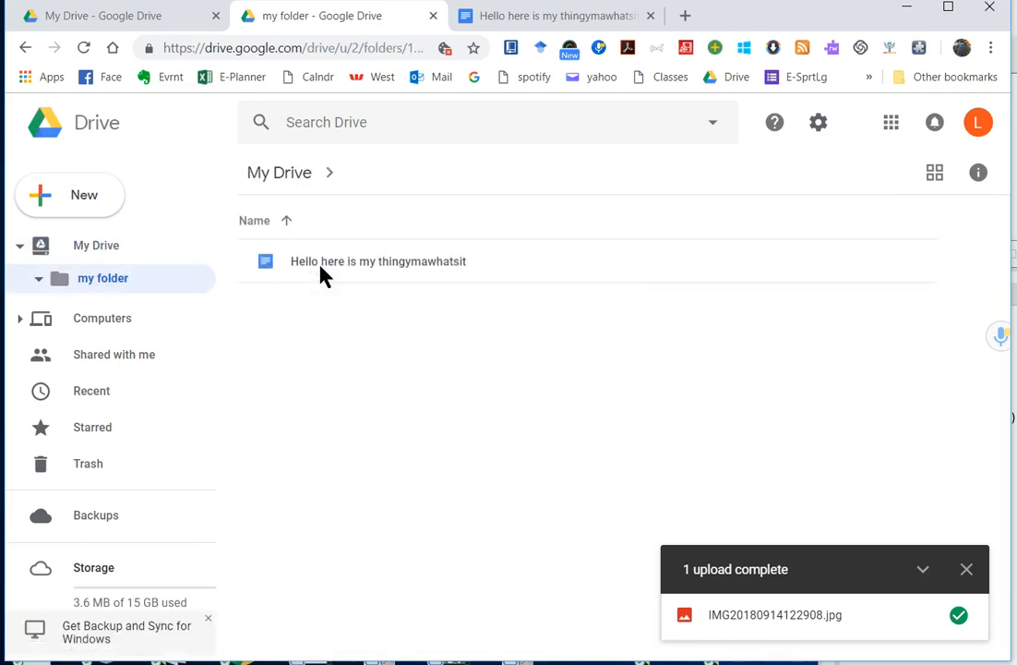
click(102, 253)
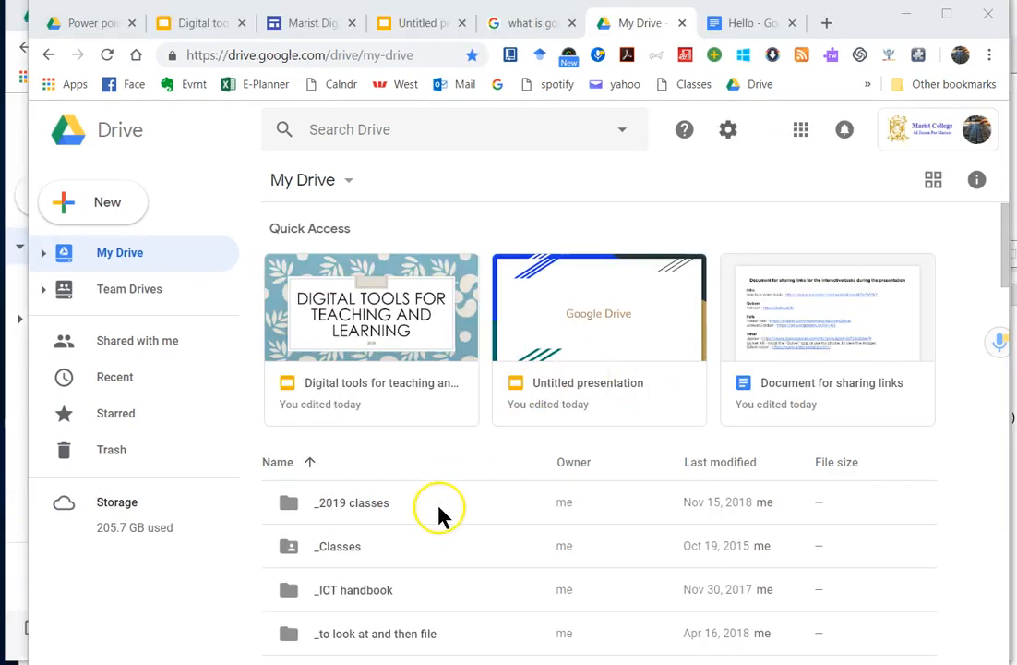
scroll(438, 515, down, 1)
scroll(438, 516, down, 5)
Step: Open the arduino folder in list view, then switch to File Explorer's G: My Drive folder
double_click(506, 421)
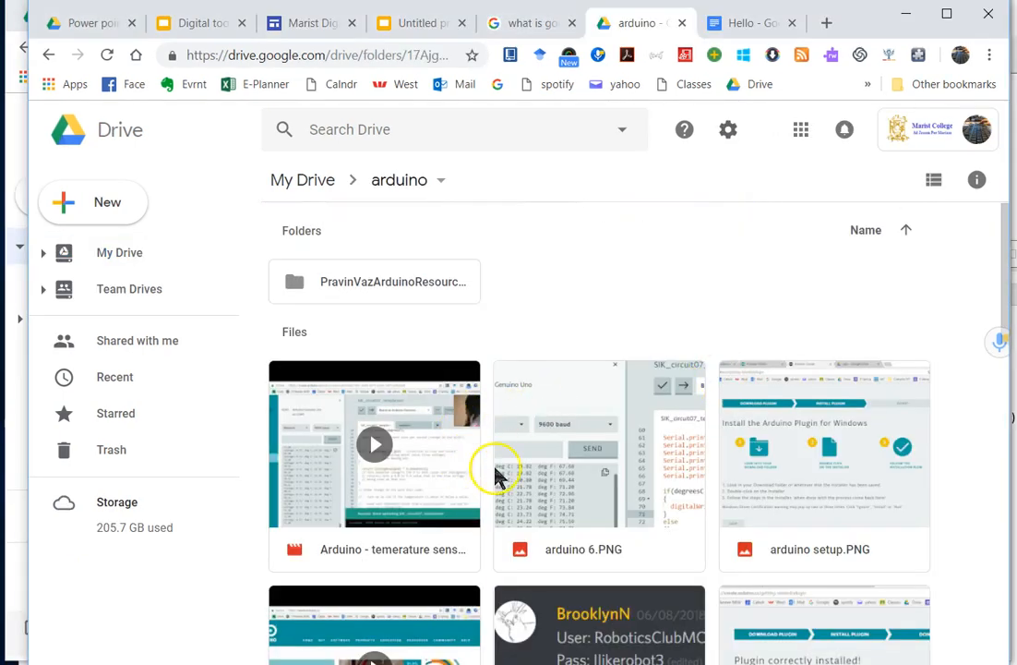
scroll(504, 473, down, 7)
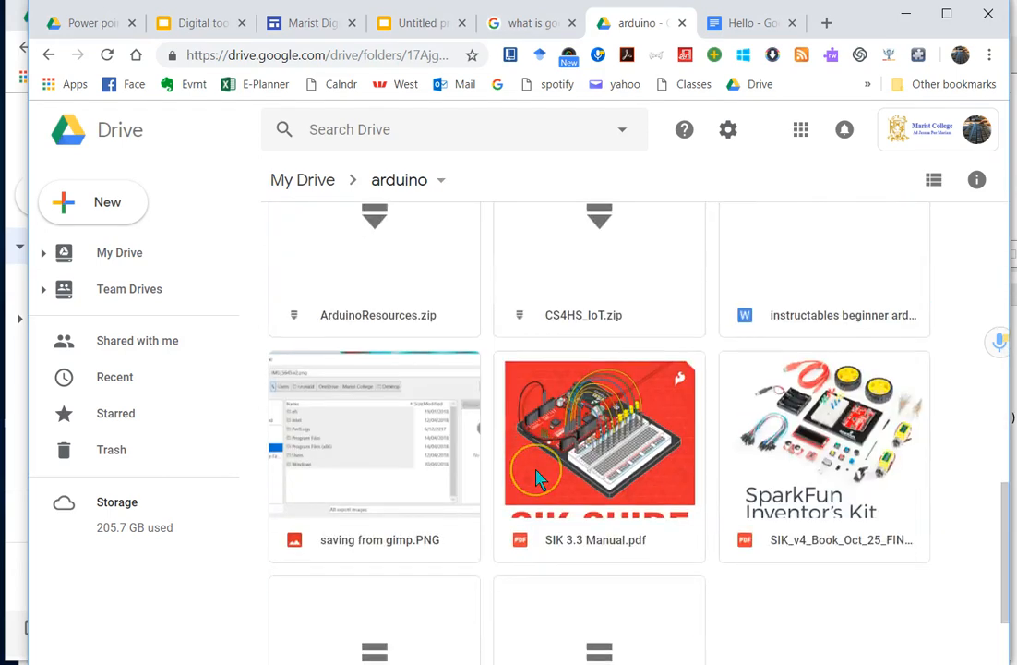
scroll(540, 478, down, 2)
scroll(540, 478, up, 10)
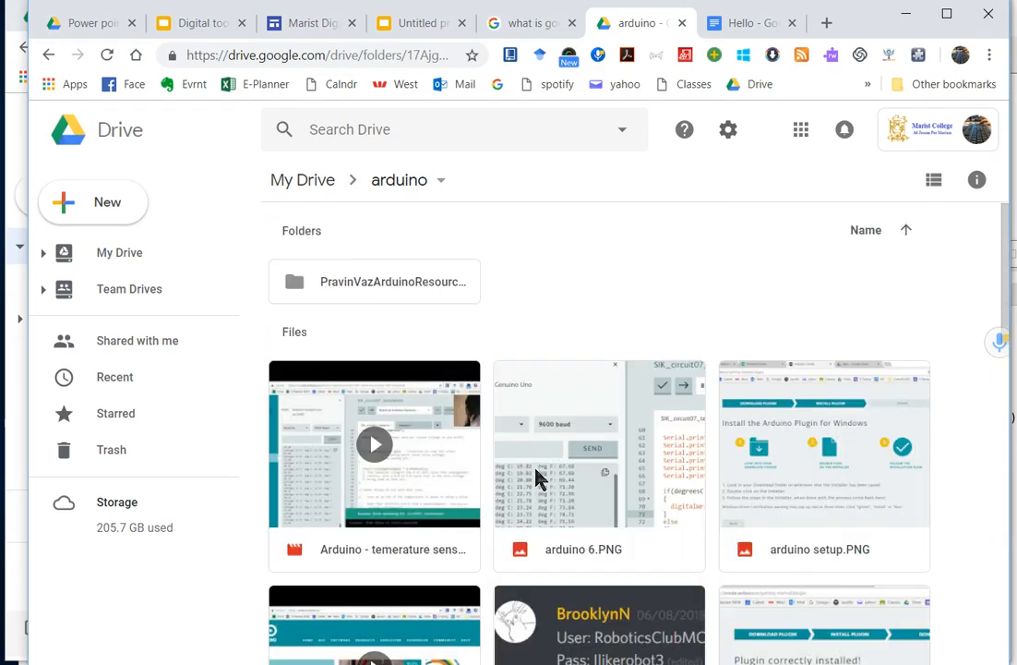
scroll(539, 478, down, 5)
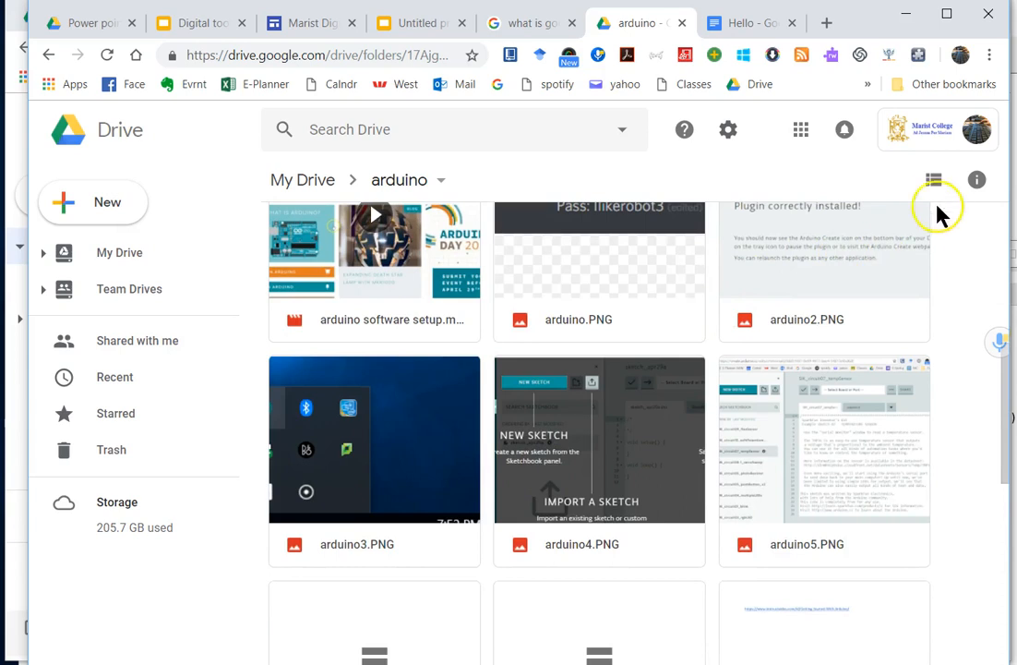
click(935, 181)
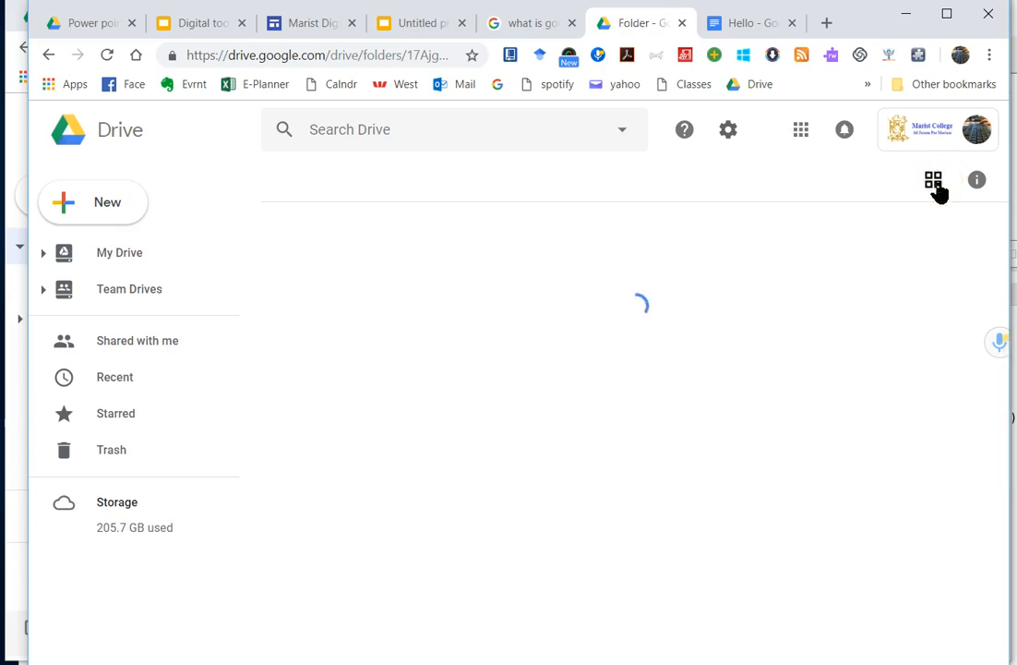
scroll(381, 466, down, 4)
scroll(381, 455, up, 4)
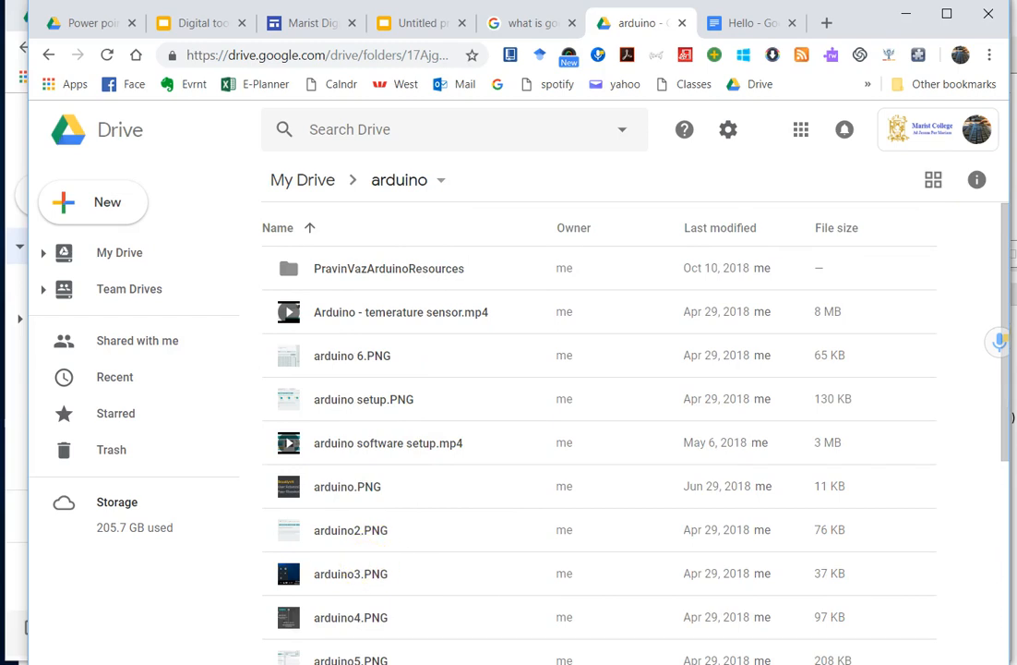
key(alt+Tab)
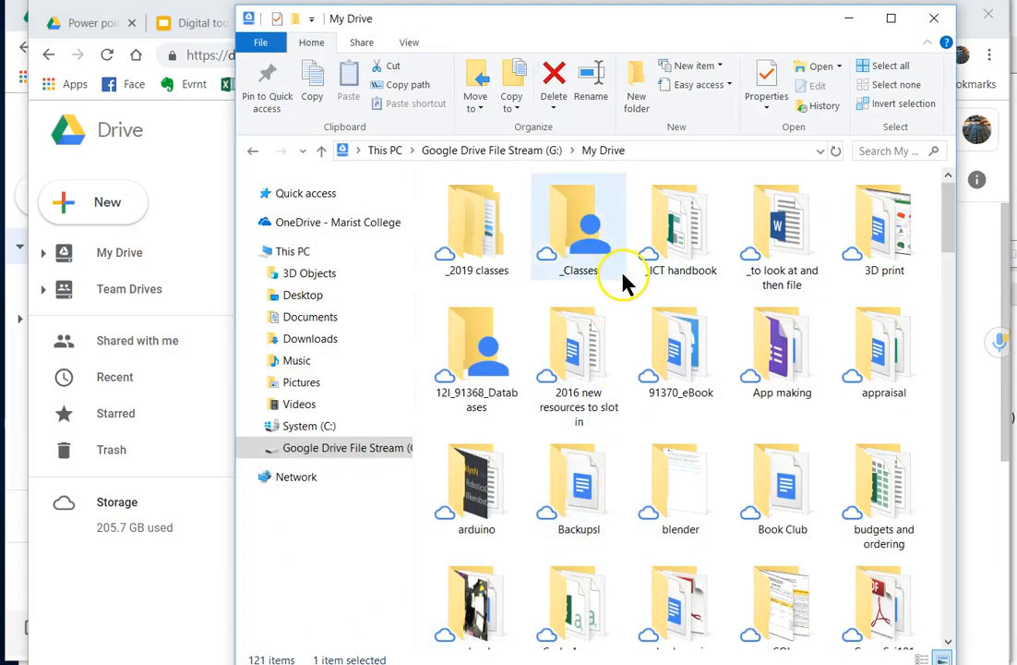
Step: Show the My Drive folders in Details view, then minimize File Explorer
click(920, 658)
click(941, 658)
click(920, 658)
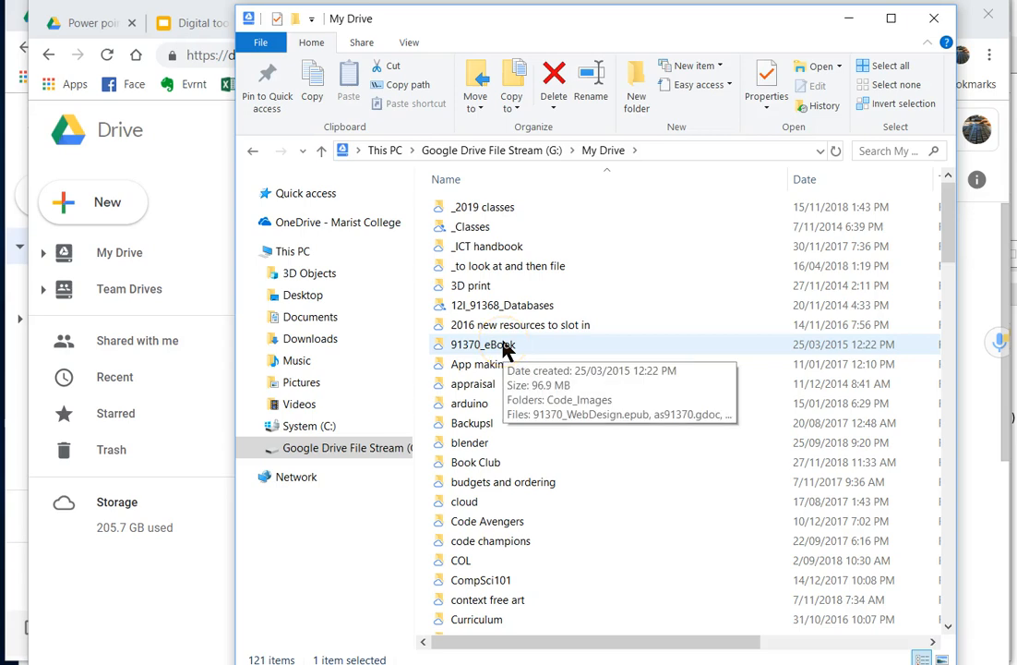
click(849, 18)
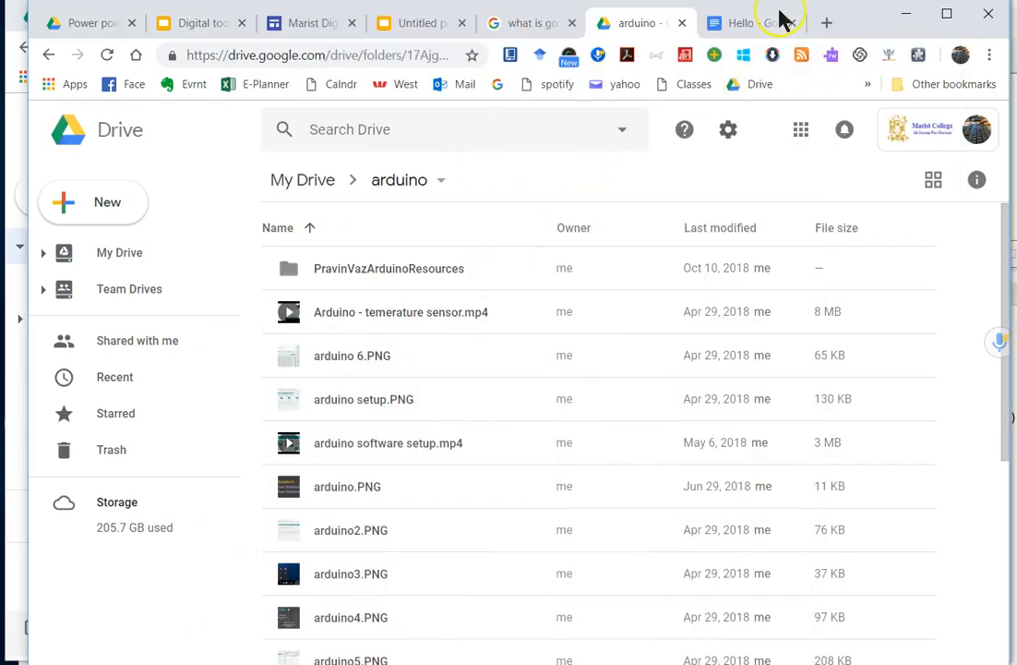
Step: Check the Word lesson notes, then open 'Hello here is my thingymawhatsit' from my folder
click(907, 13)
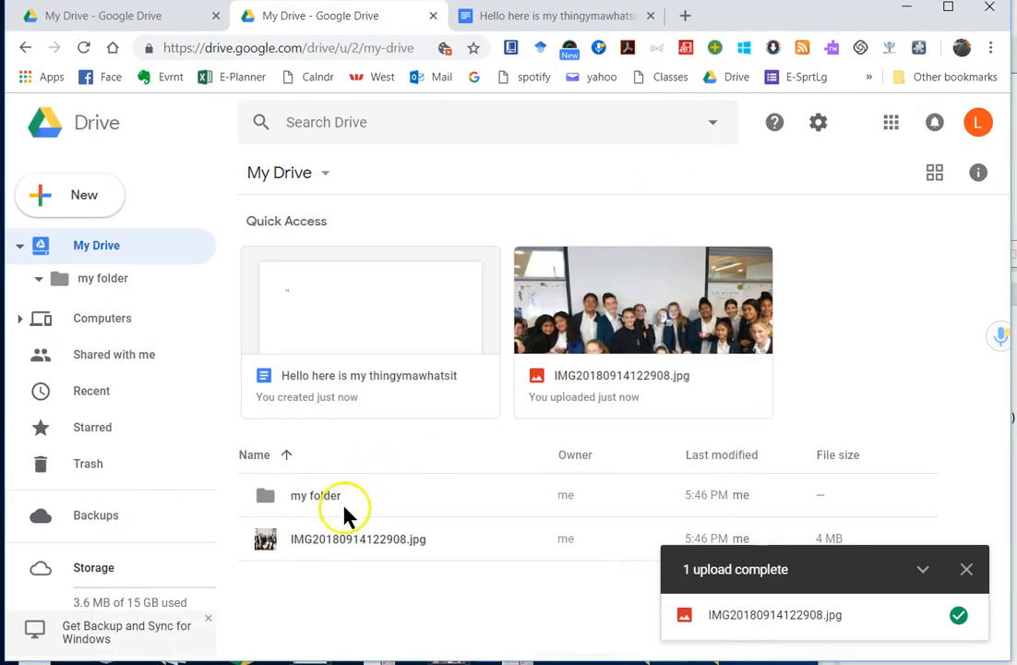
click(1014, 461)
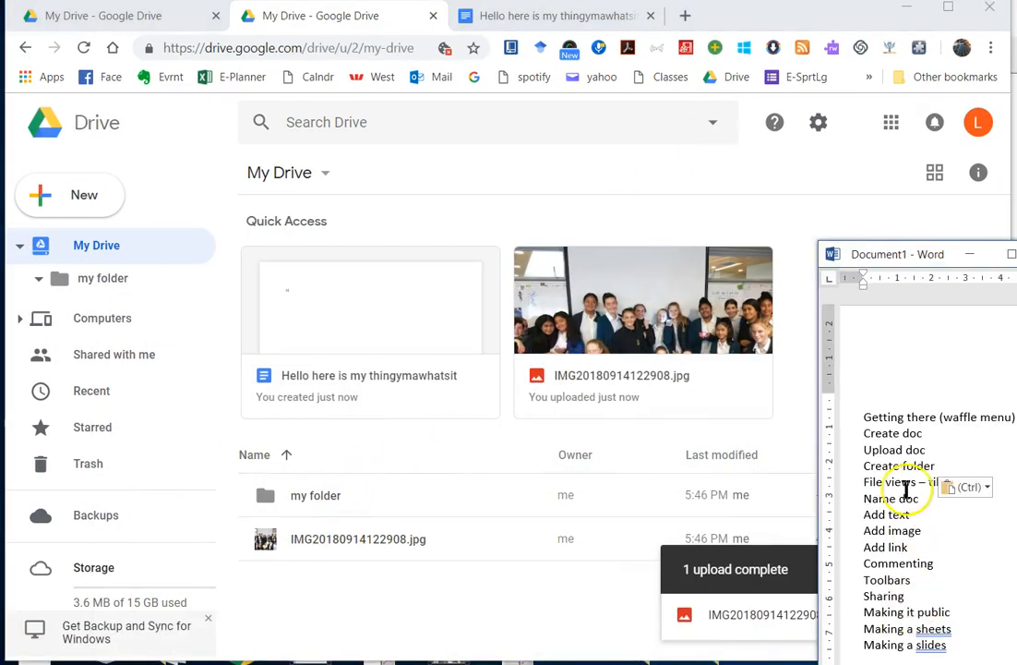
drag(921, 501, 874, 501)
click(880, 514)
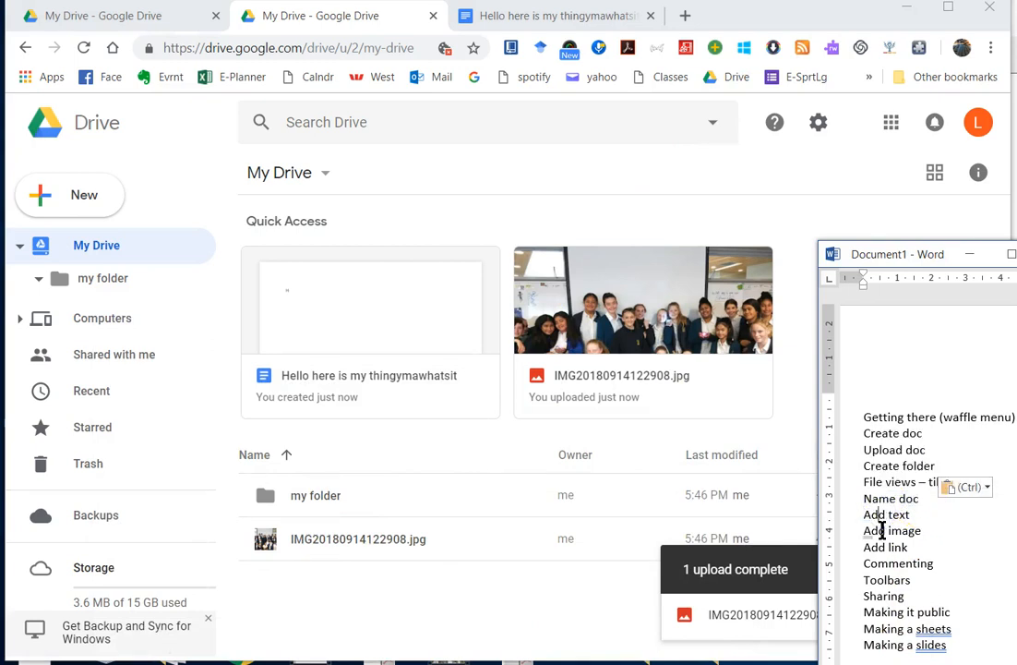
double_click(346, 501)
double_click(400, 273)
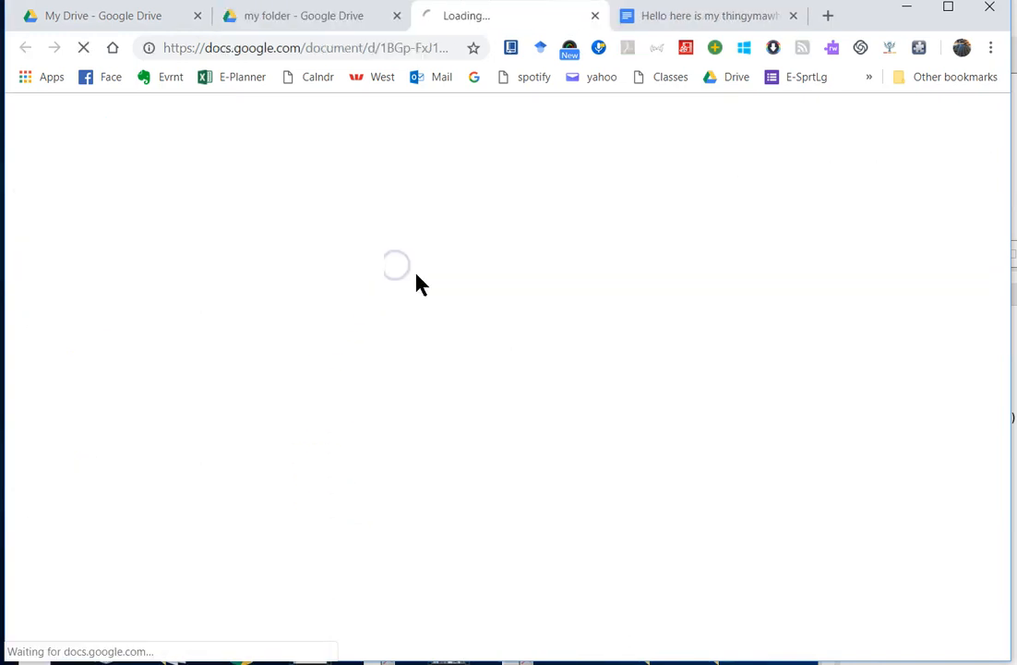
Step: Retitle the document 'new file' and add an empty line after 'Hello here is my document'
click(793, 16)
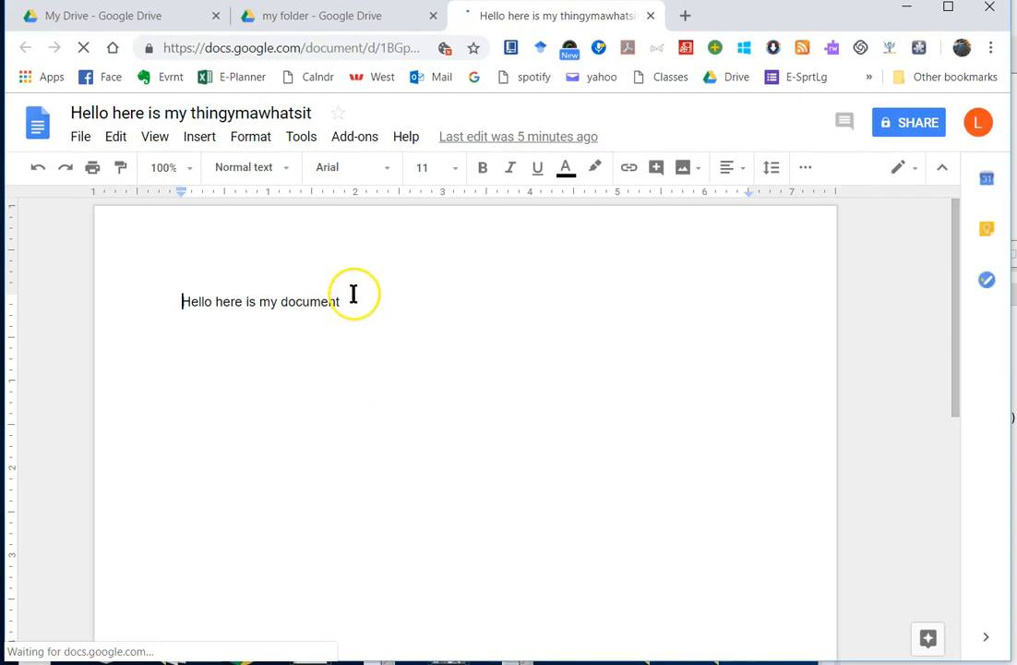
click(305, 111)
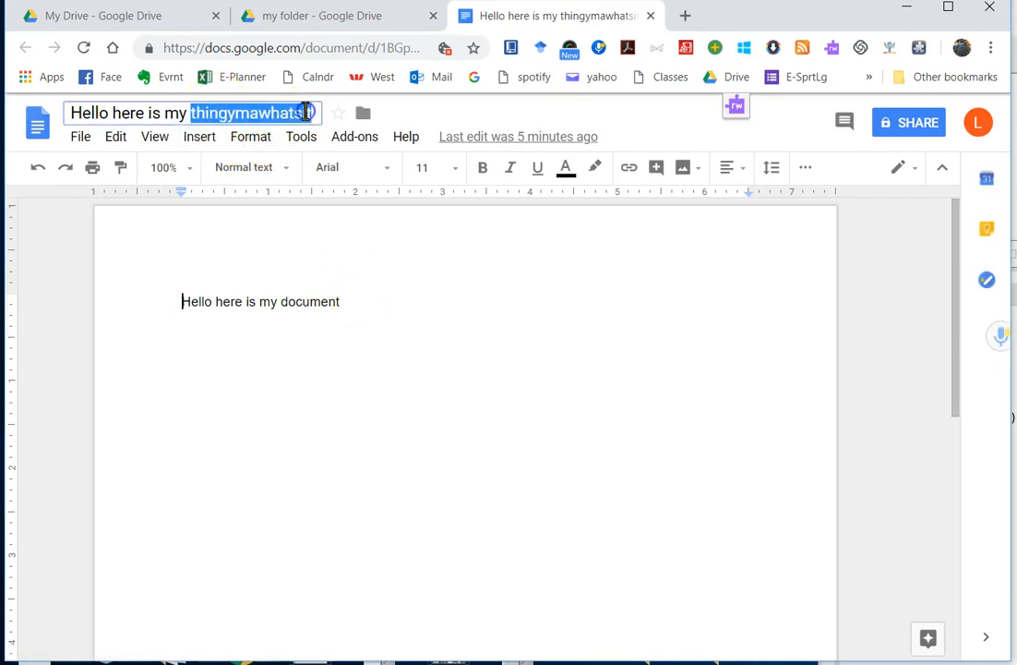
text(new file)
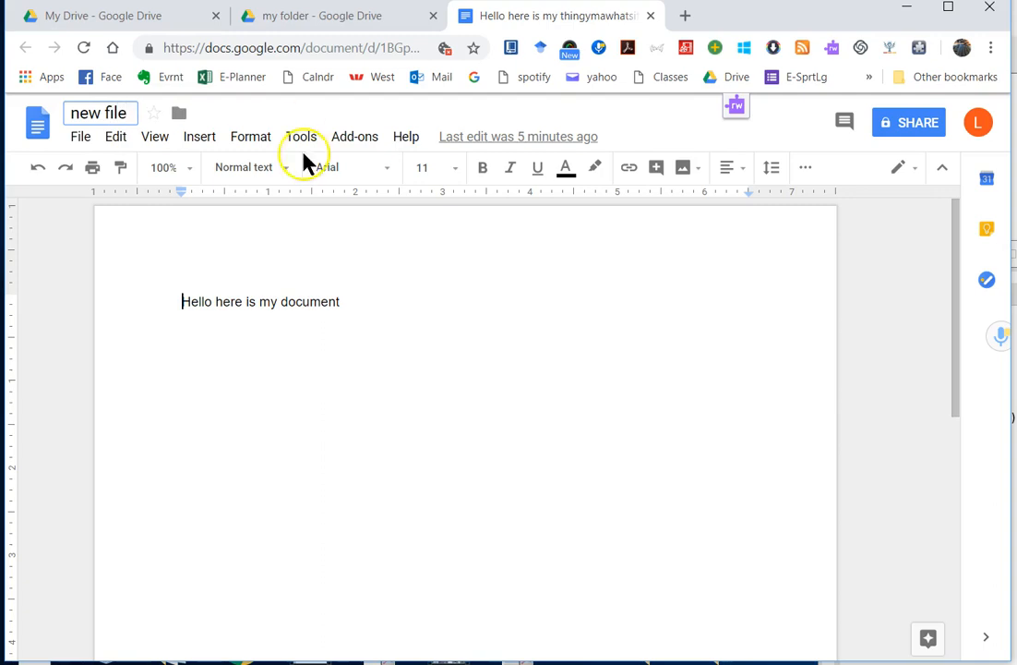
click(383, 303)
key(Return)
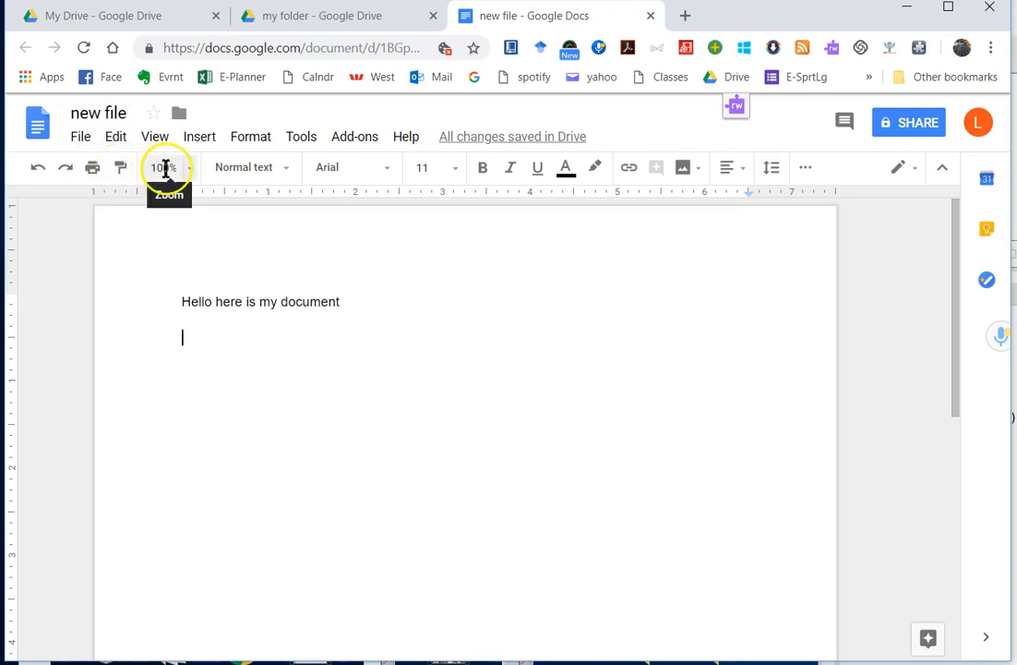
click(234, 180)
Step: Paste another copy of 'Hello here is my document' on the empty line below
click(232, 181)
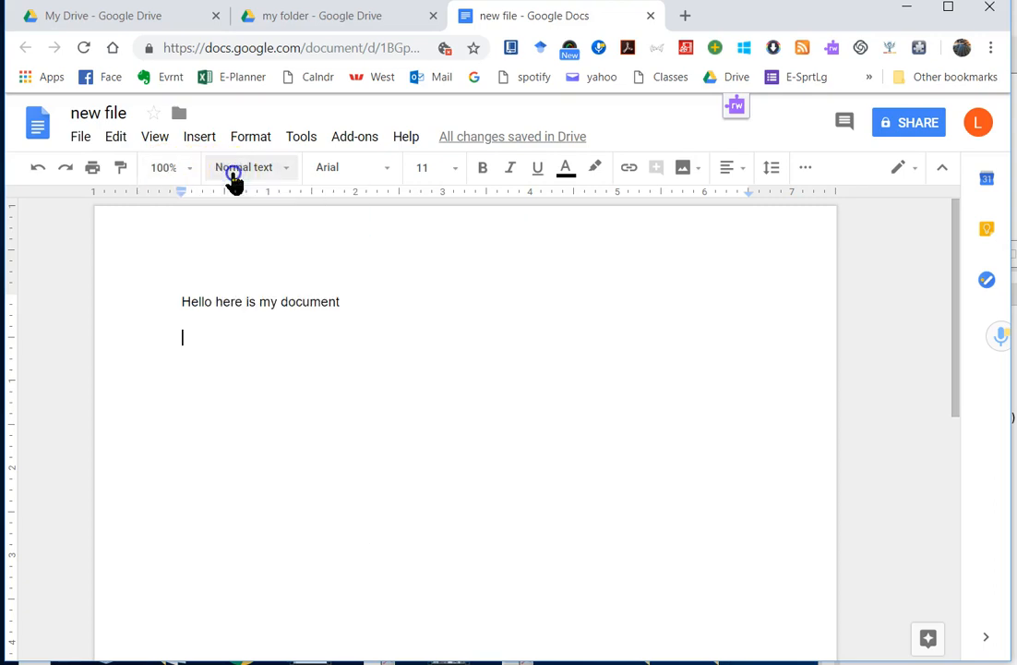
triple_click(274, 302)
key(ctrl+c)
click(322, 318)
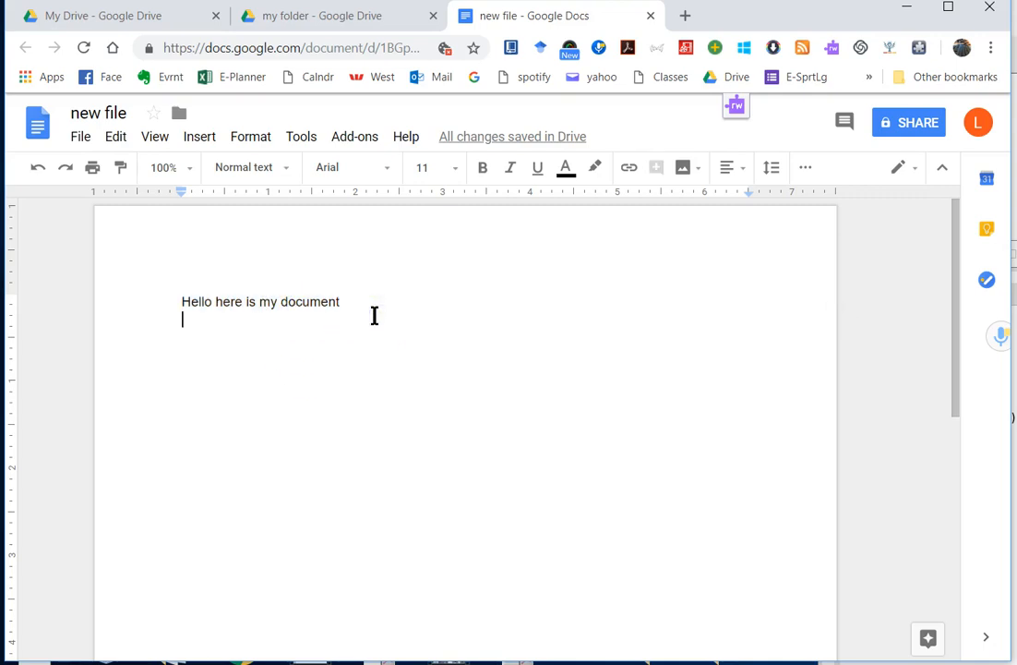
key(ctrl+v)
key(ctrl+v)
key(ctrl+v)
Step: Set the second line of text in the Impact font
click(298, 319)
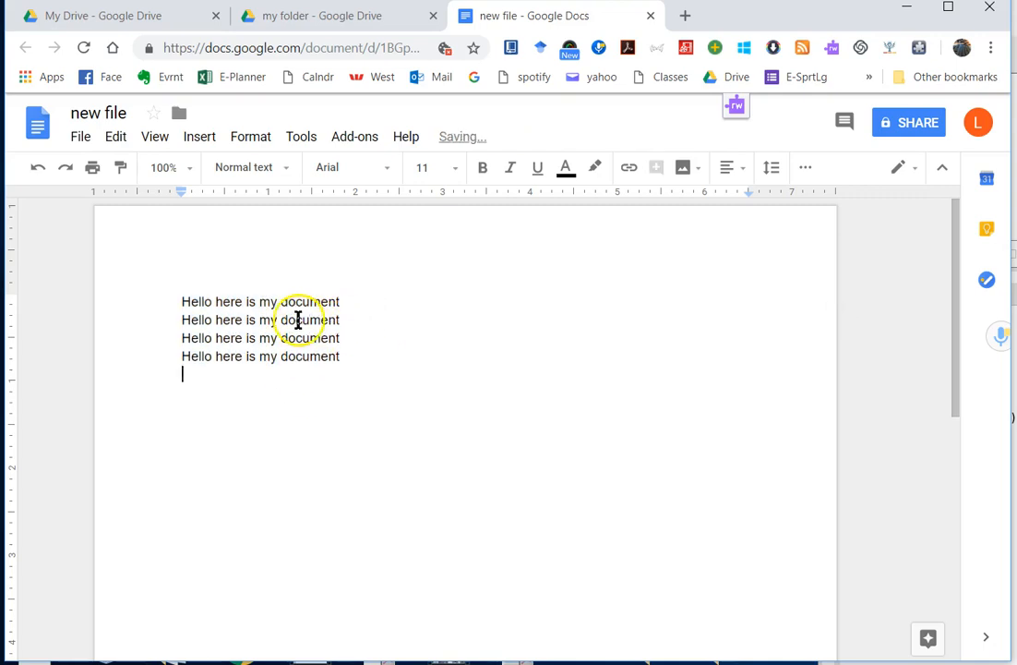
triple_click(299, 320)
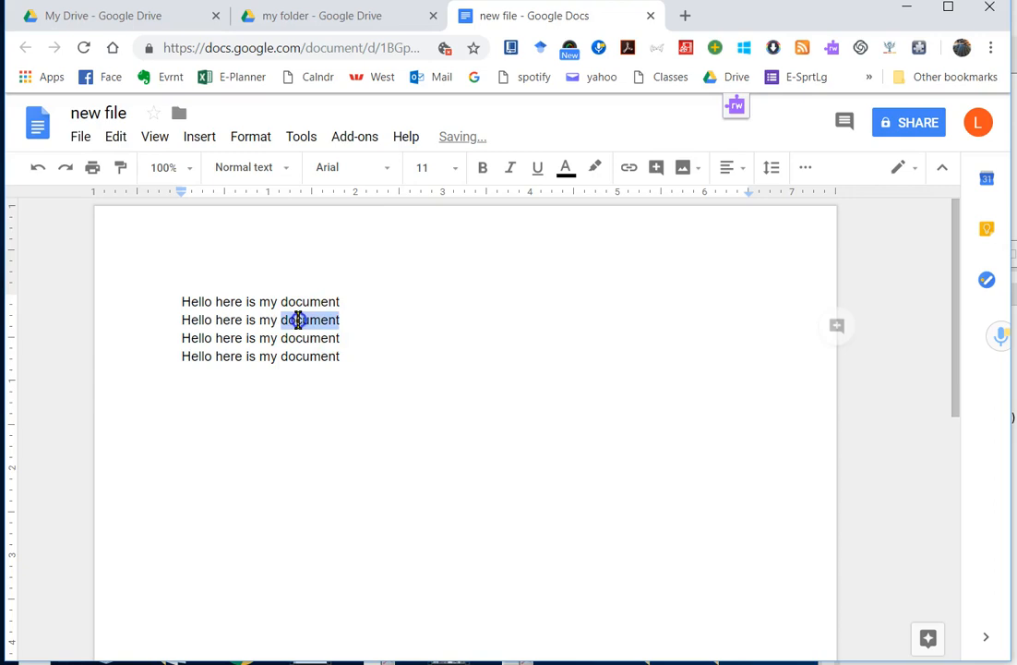
click(387, 171)
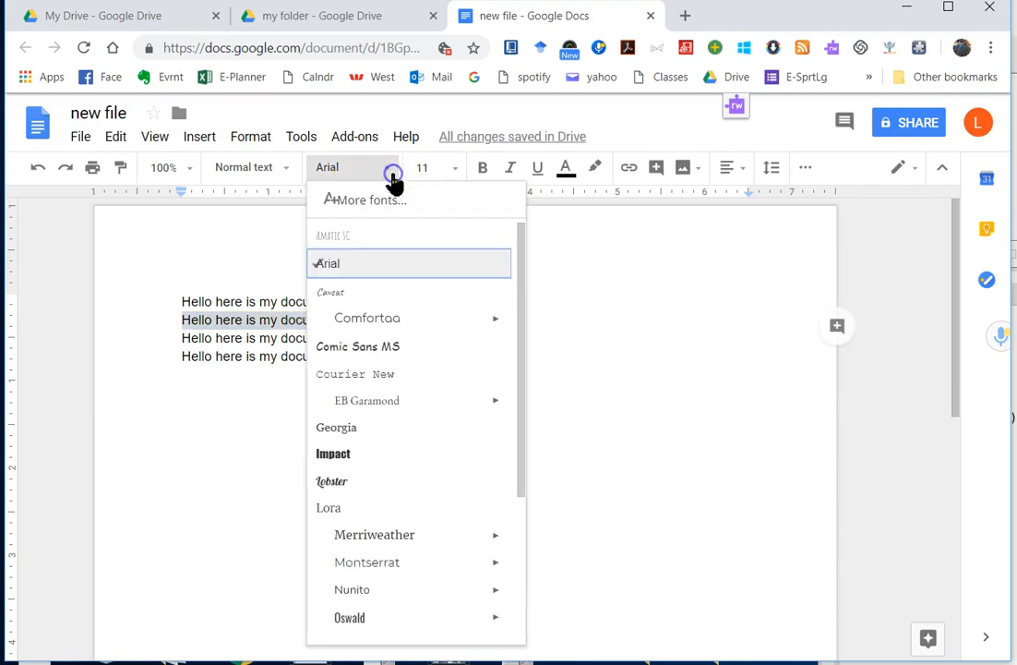
click(366, 453)
Step: Enlarge the third line to 36 pt
triple_click(258, 338)
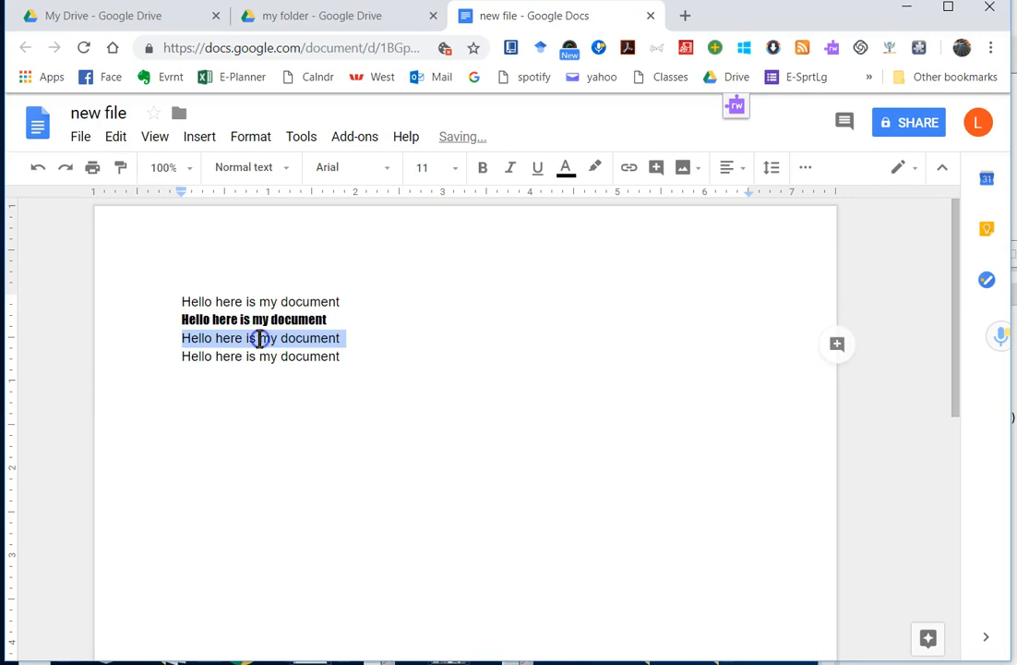
click(455, 168)
click(443, 444)
Step: Turn the fourth line red
triple_click(308, 397)
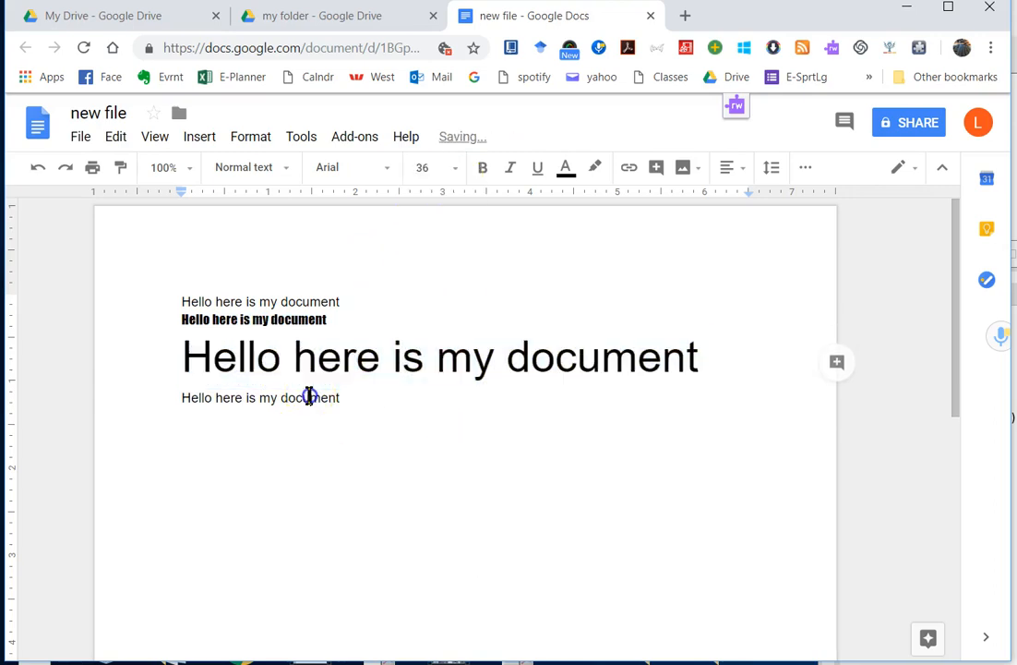
click(563, 172)
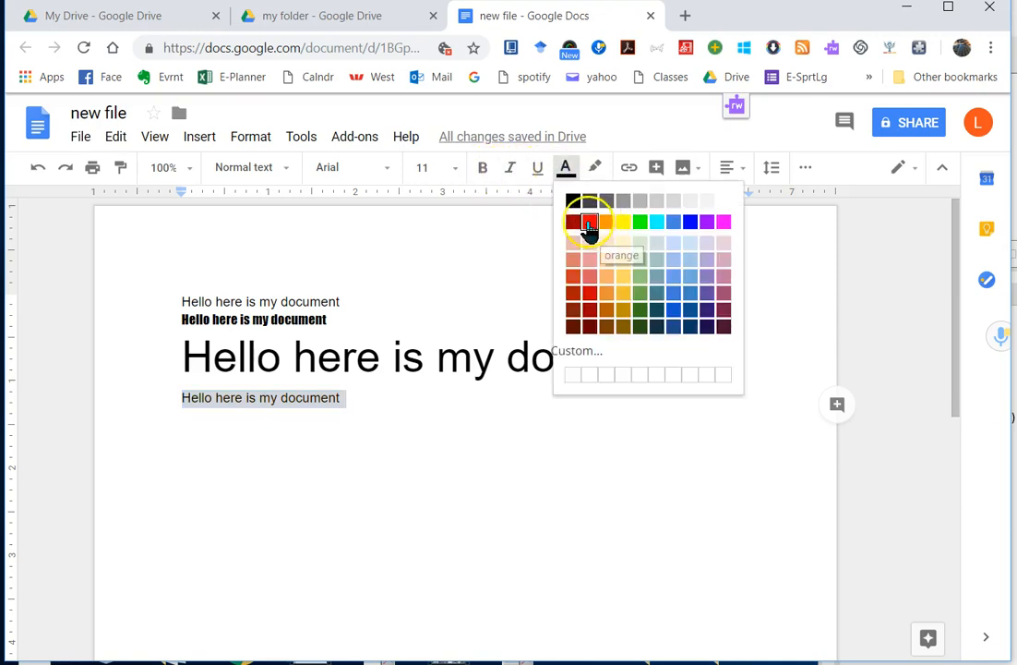
click(589, 225)
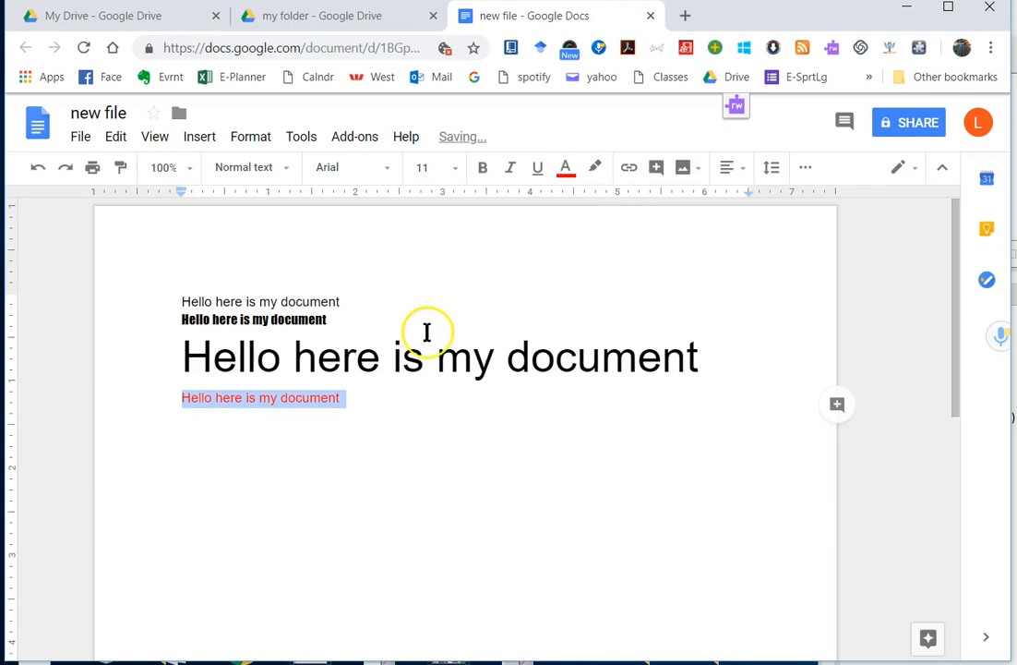
double_click(524, 356)
Step: Highlight the word 'document' in the 36 pt line yellow
click(594, 168)
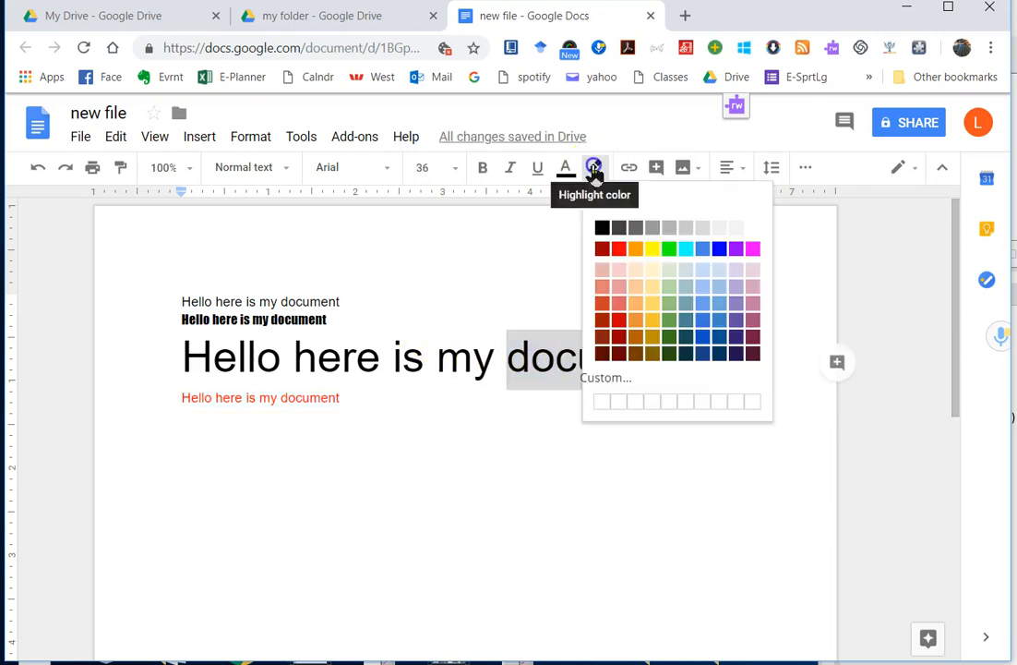
click(651, 249)
click(572, 388)
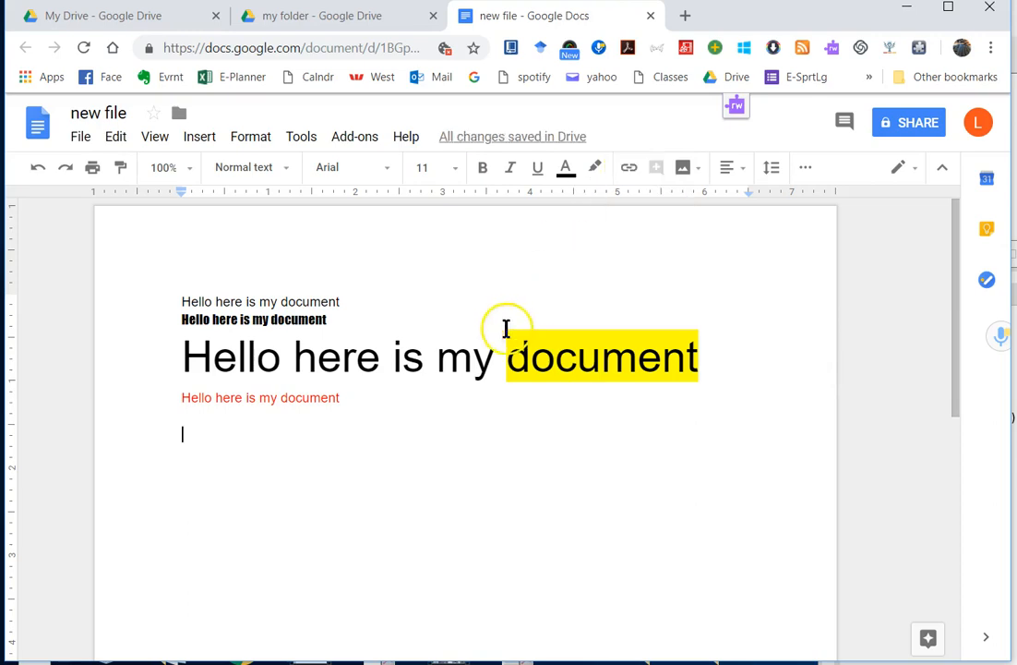
double_click(454, 366)
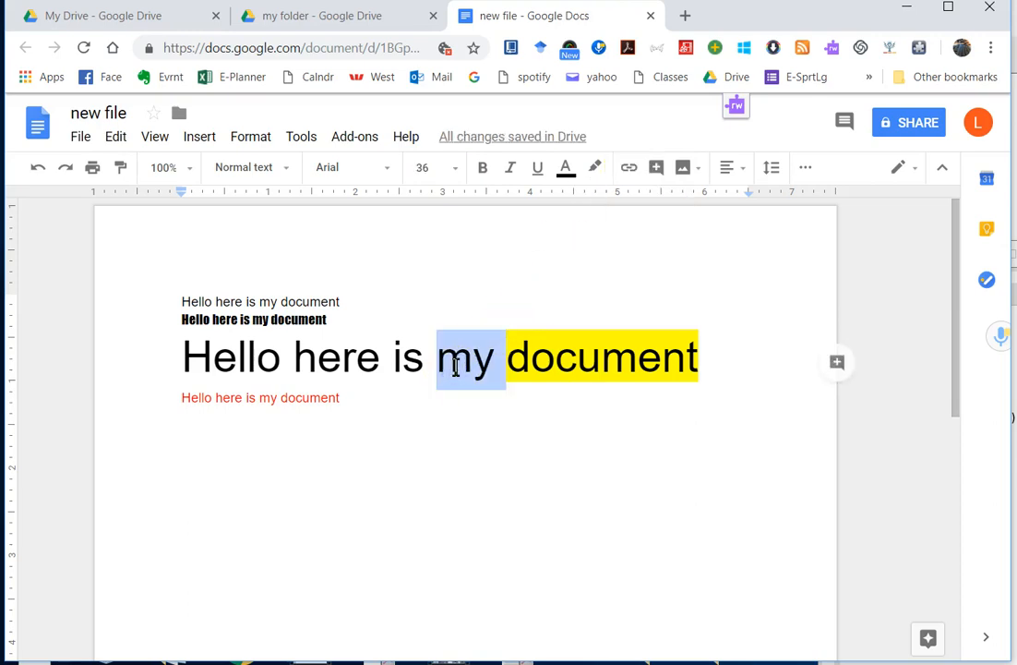
click(630, 173)
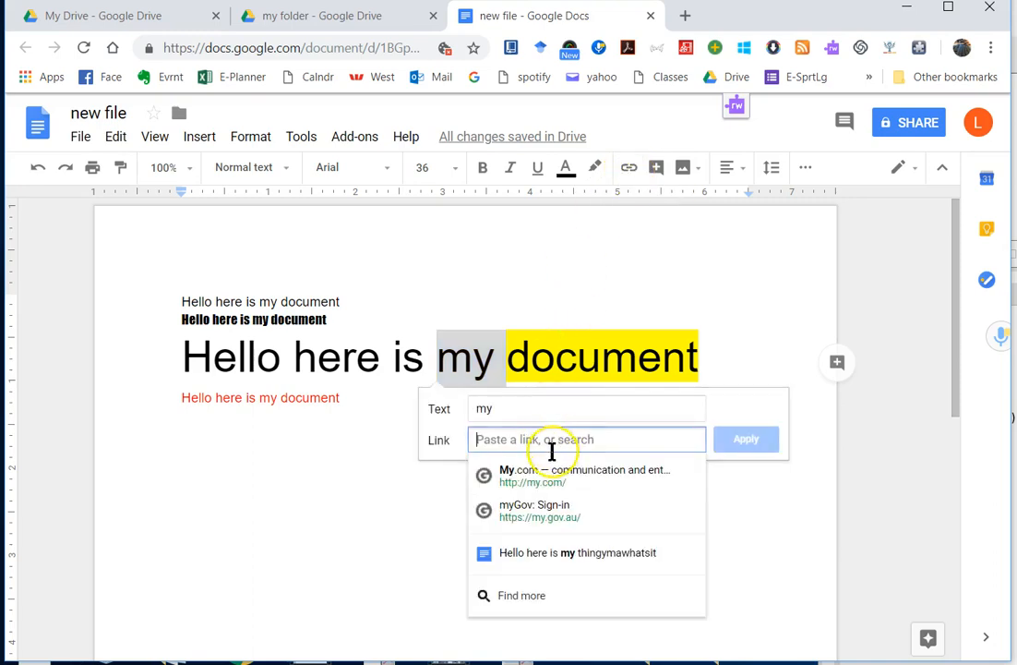
text(google.com)
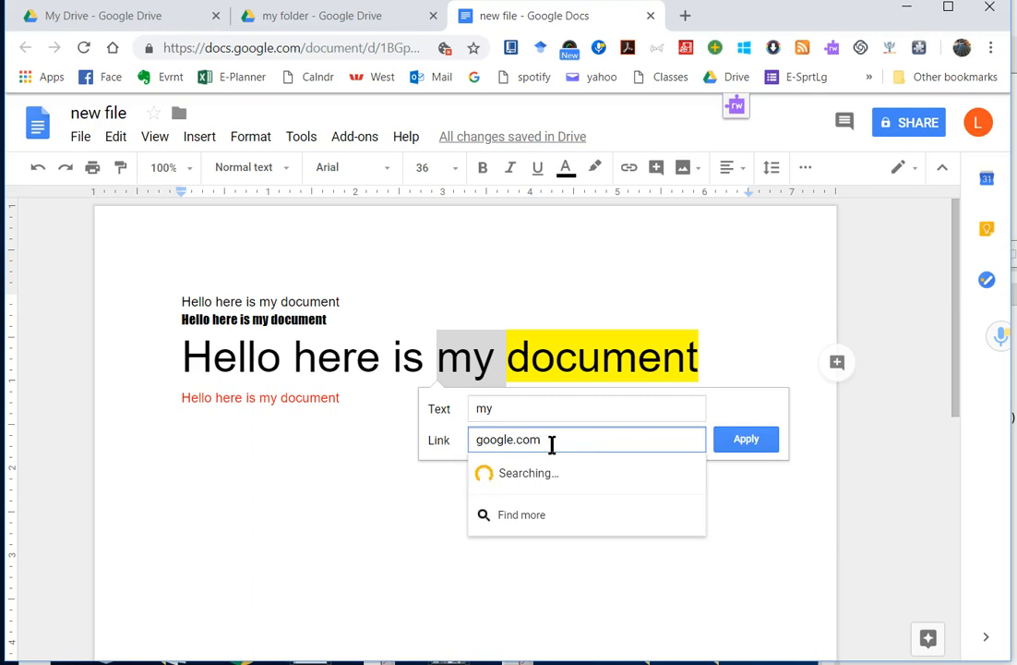
click(473, 439)
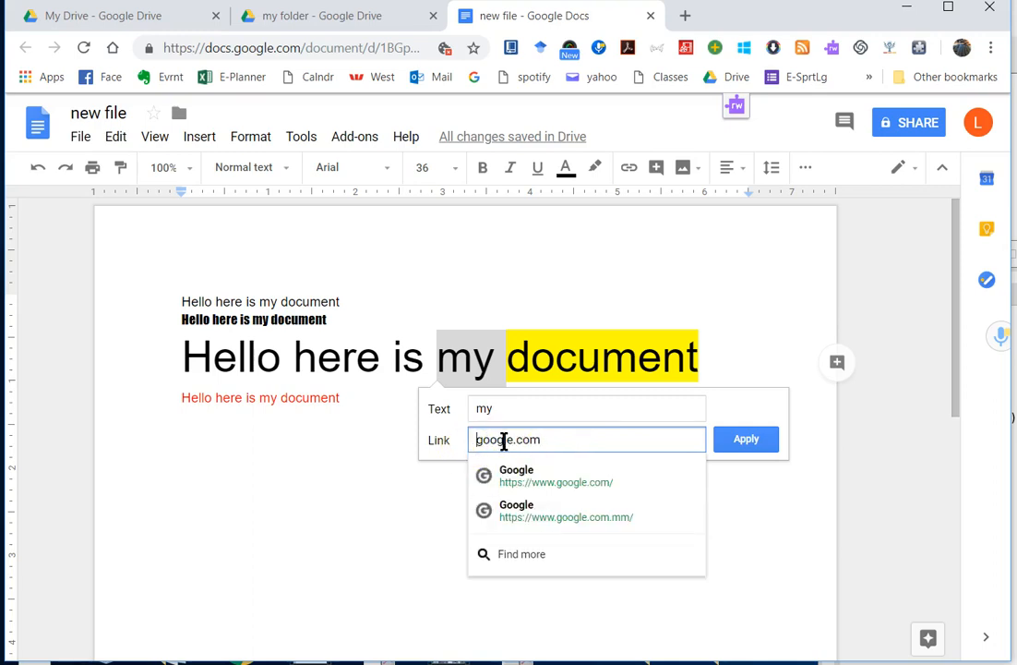
text(www.)
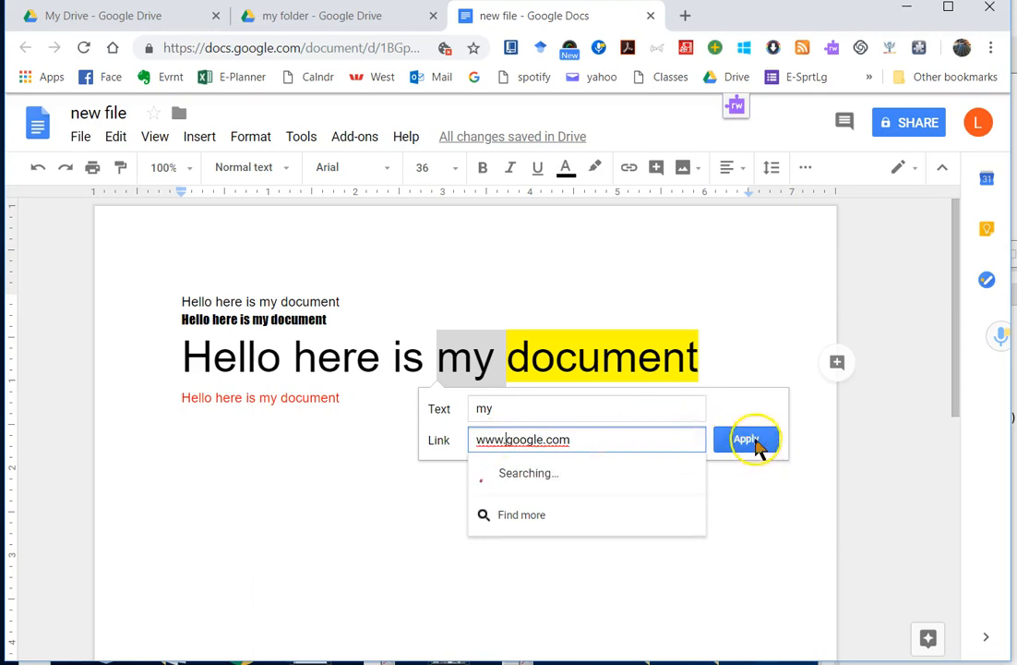
click(750, 441)
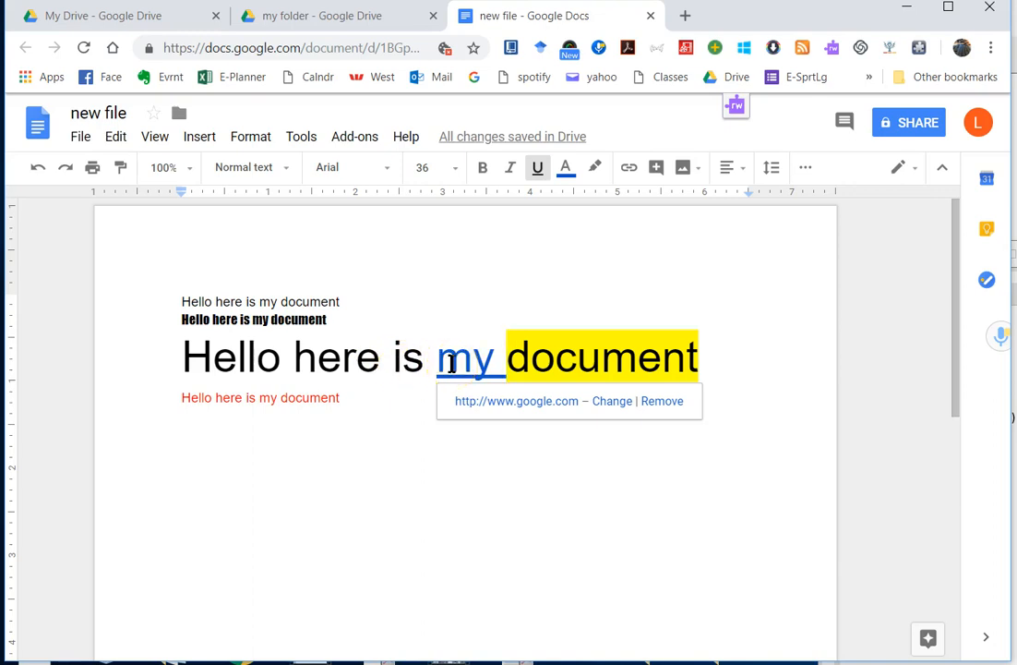
click(564, 358)
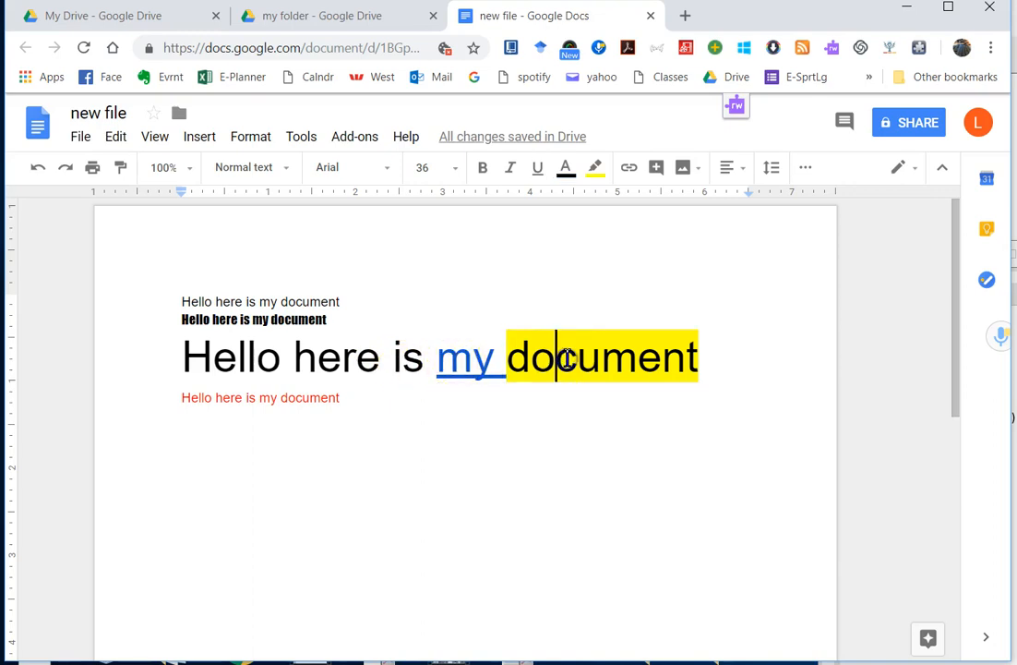
click(471, 363)
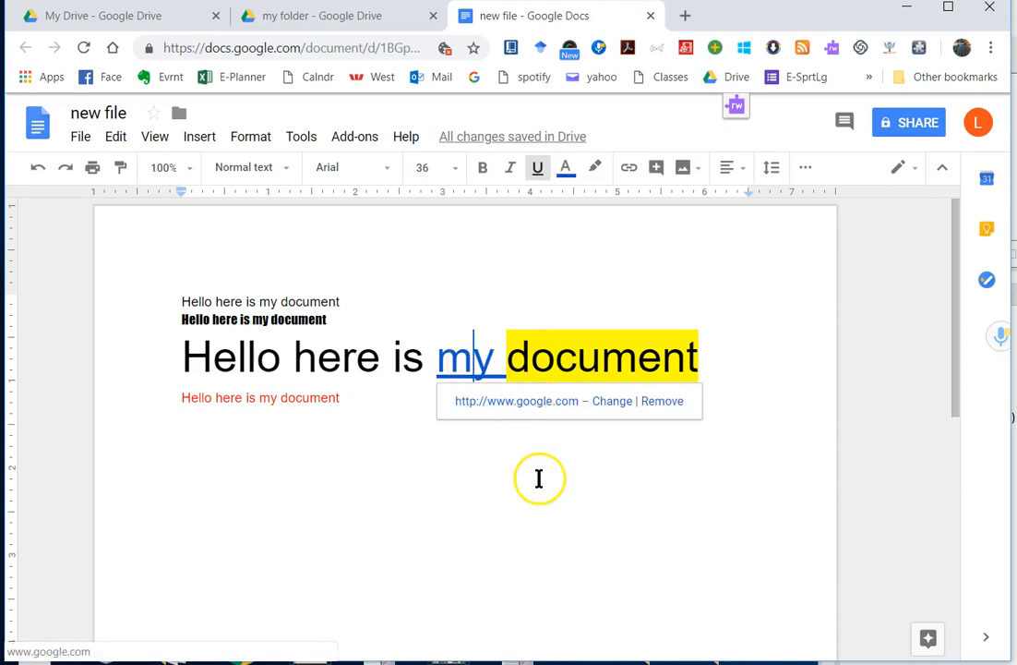
click(535, 444)
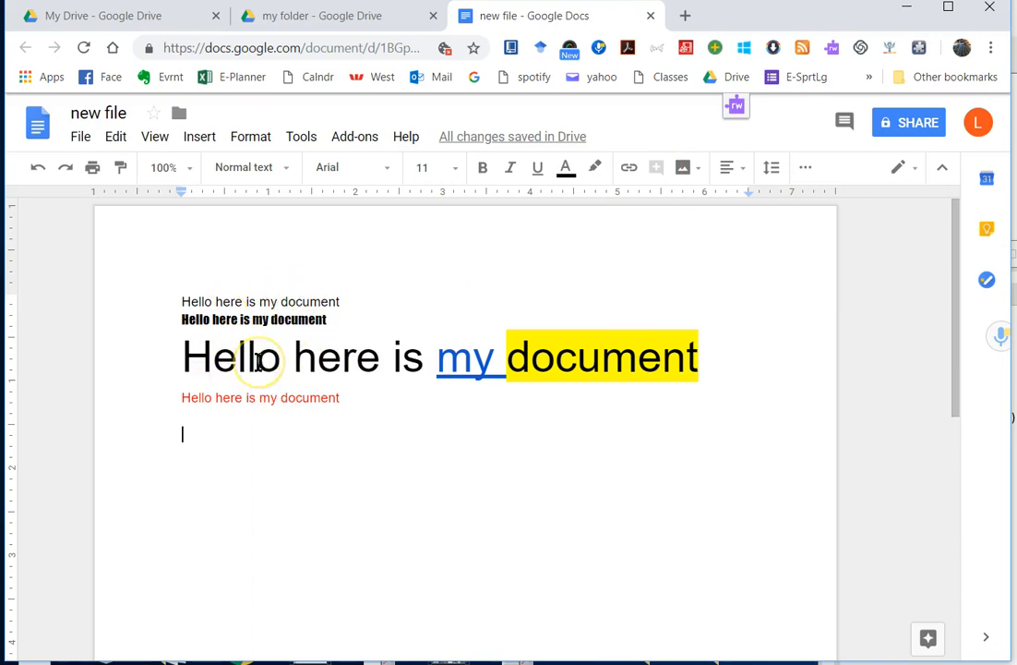
Step: Comment "excellent use of the word 'Hello'" on the word Hello in the 36 pt line
double_click(259, 362)
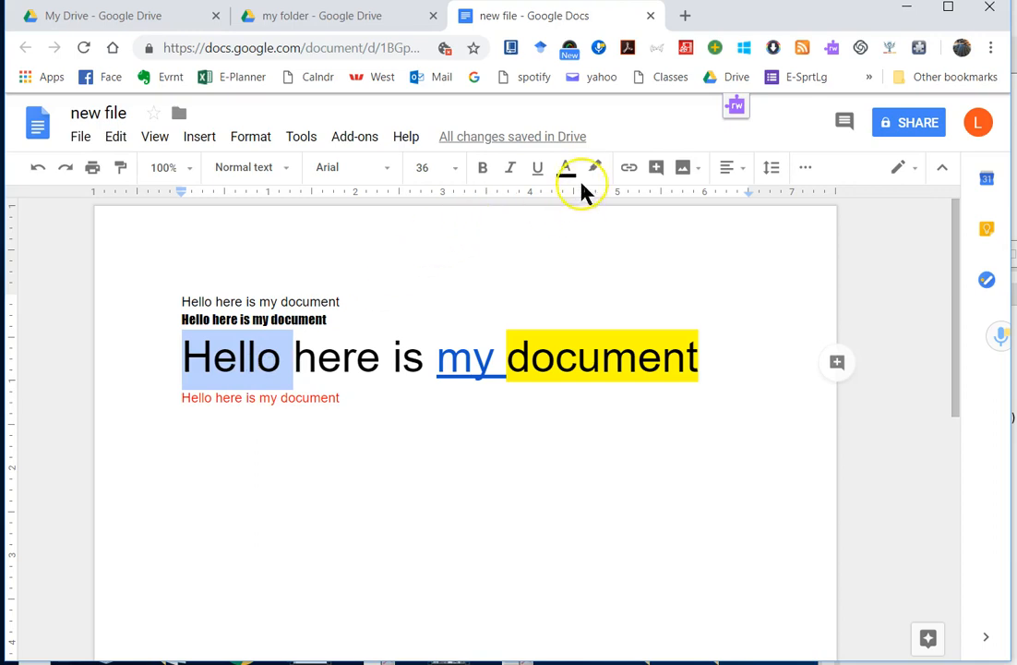
click(656, 172)
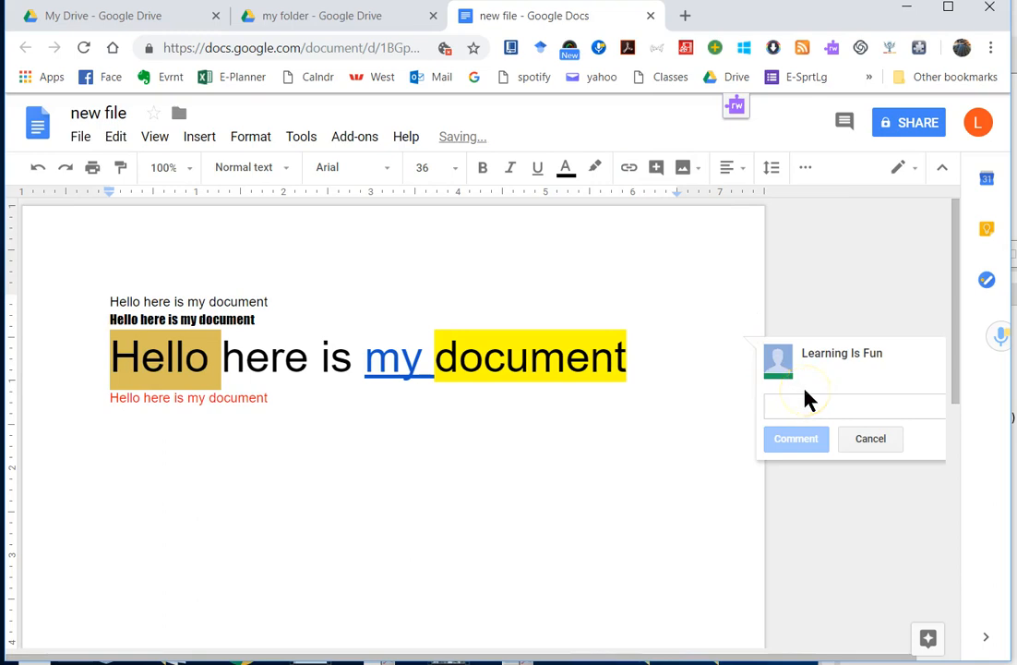
text(excellent use of the work)
key(BackSpace)
text(d 'Hello)
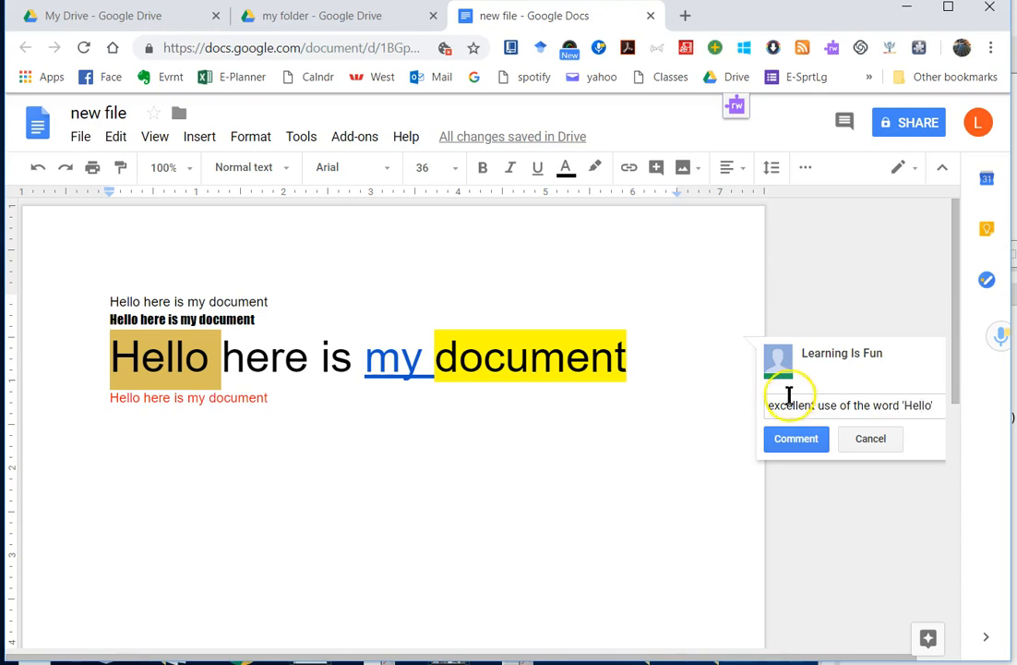
click(795, 439)
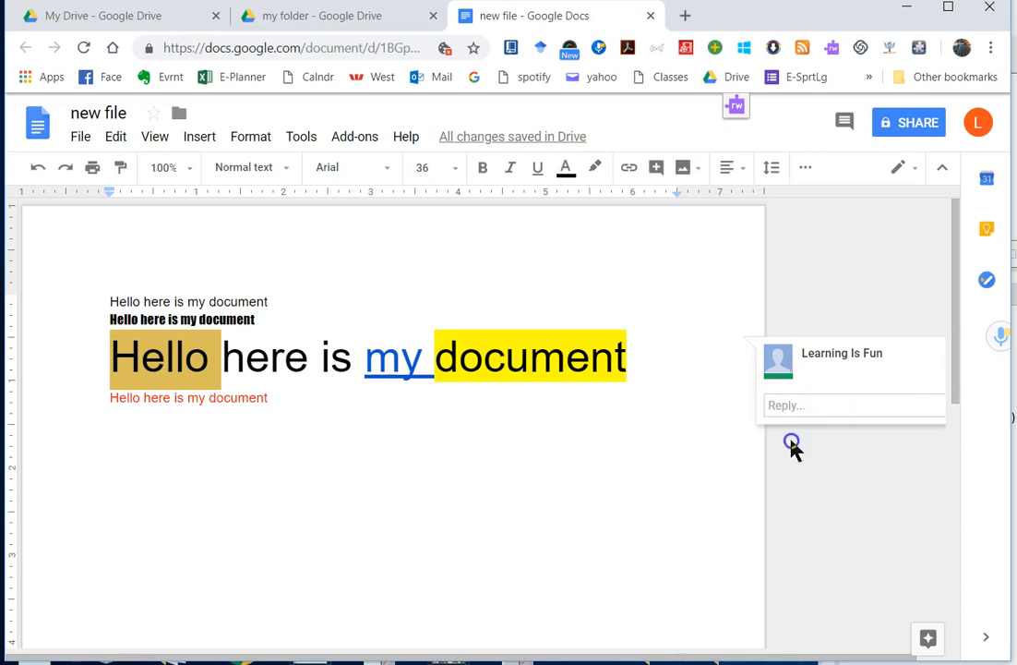
Step: Reopen the comment on Hello to review it
click(356, 412)
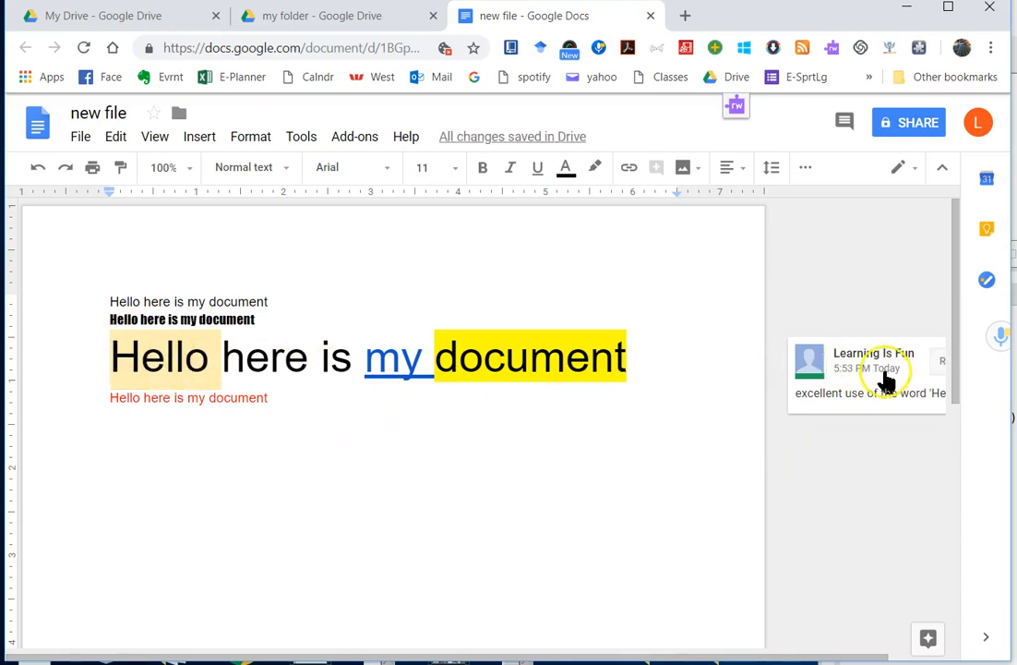
click(113, 359)
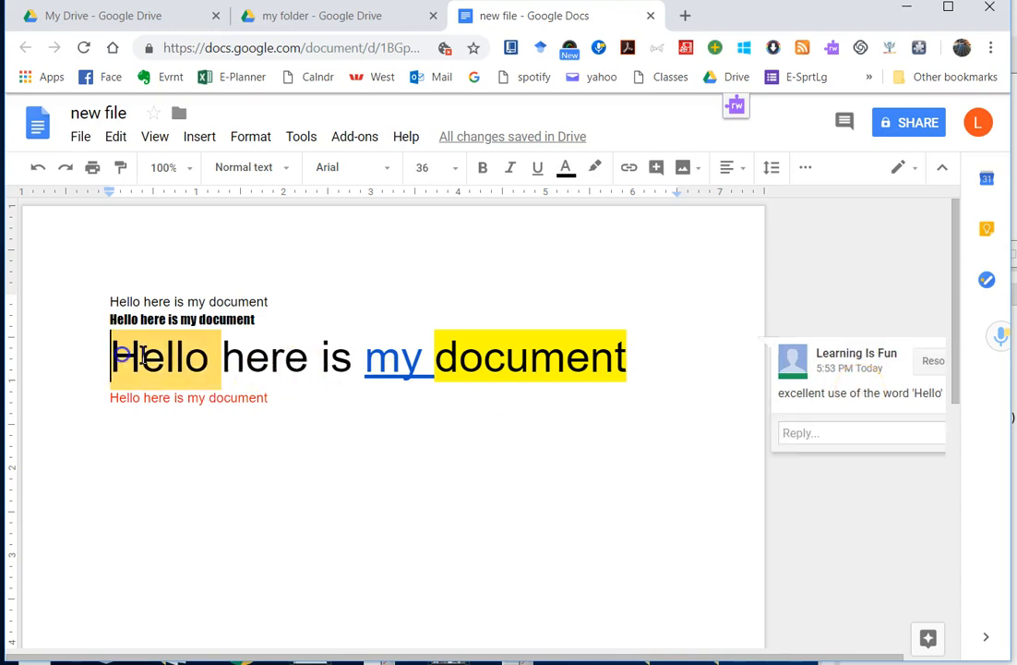
click(704, 431)
click(826, 408)
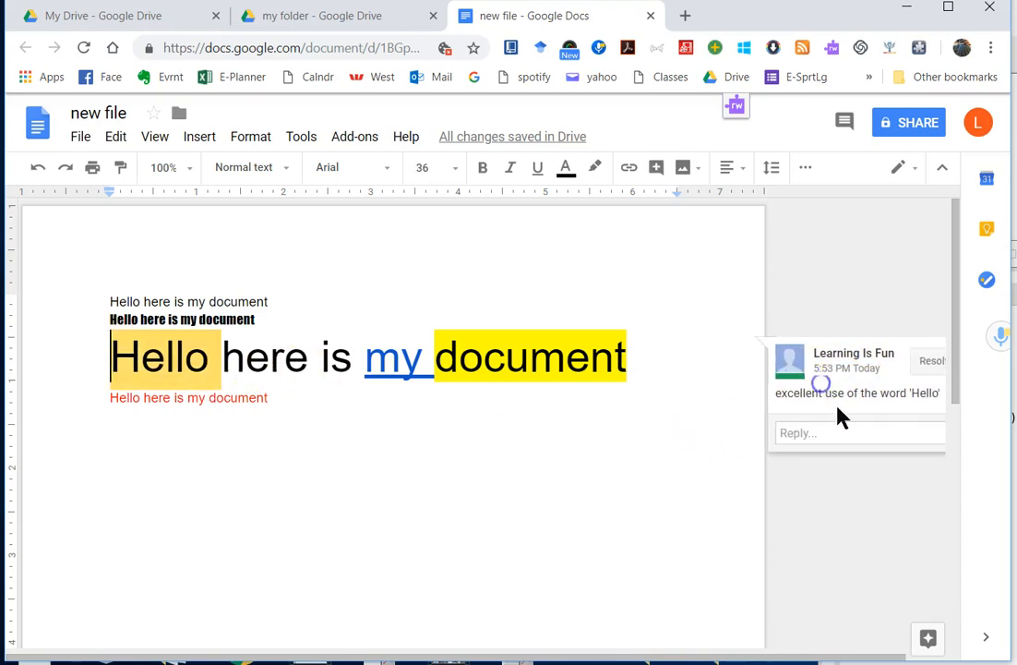
Step: Resolve the Hello comment and paint-format document's yellow highlight onto 'ello he'
click(923, 360)
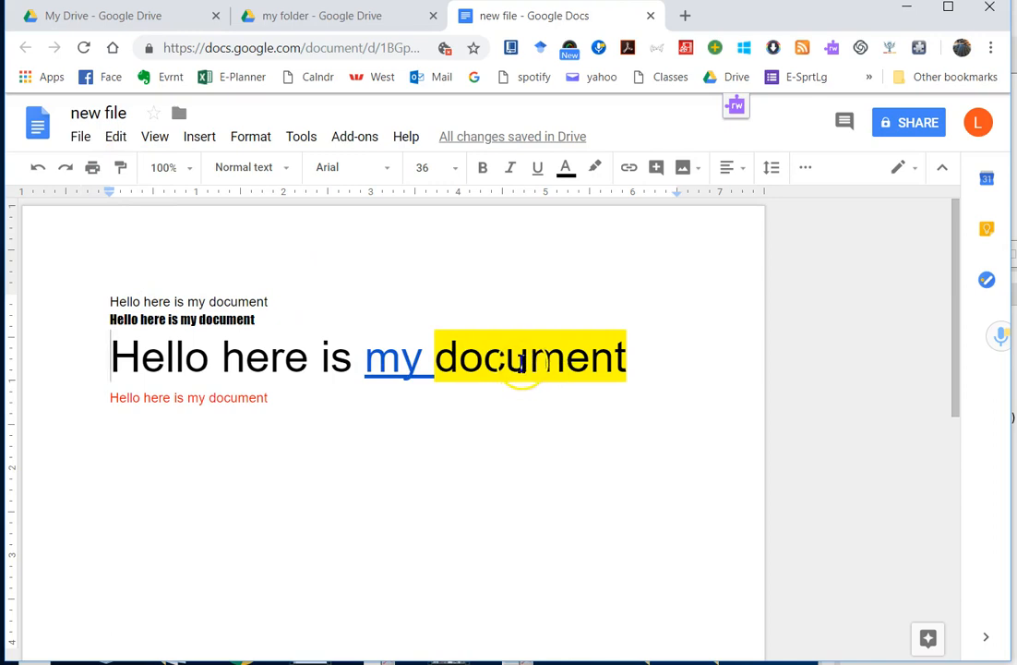
click(120, 167)
drag(143, 356, 270, 356)
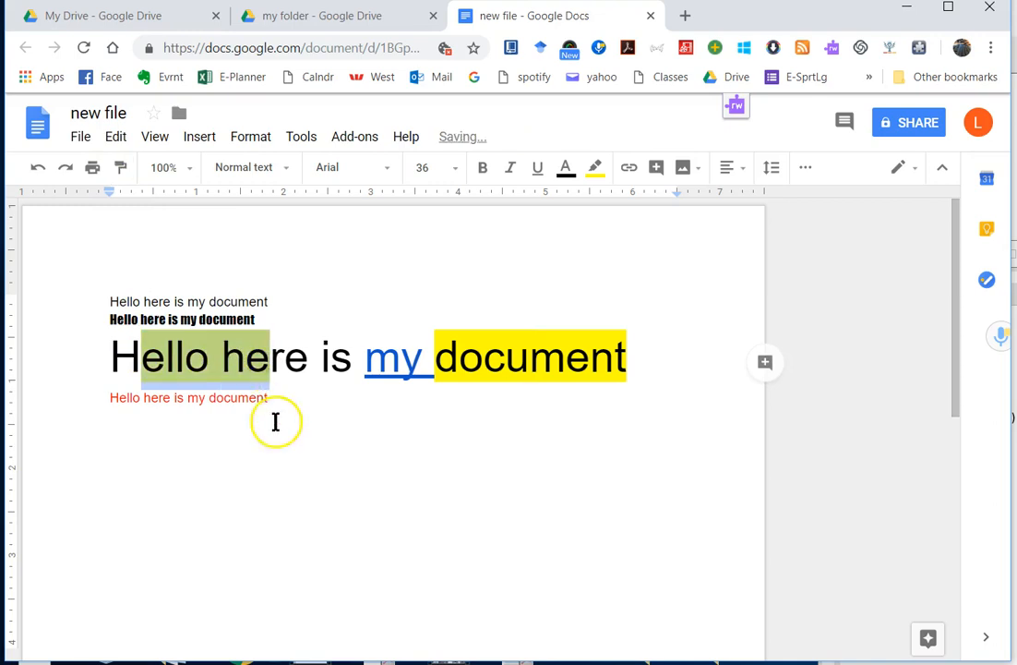
click(276, 422)
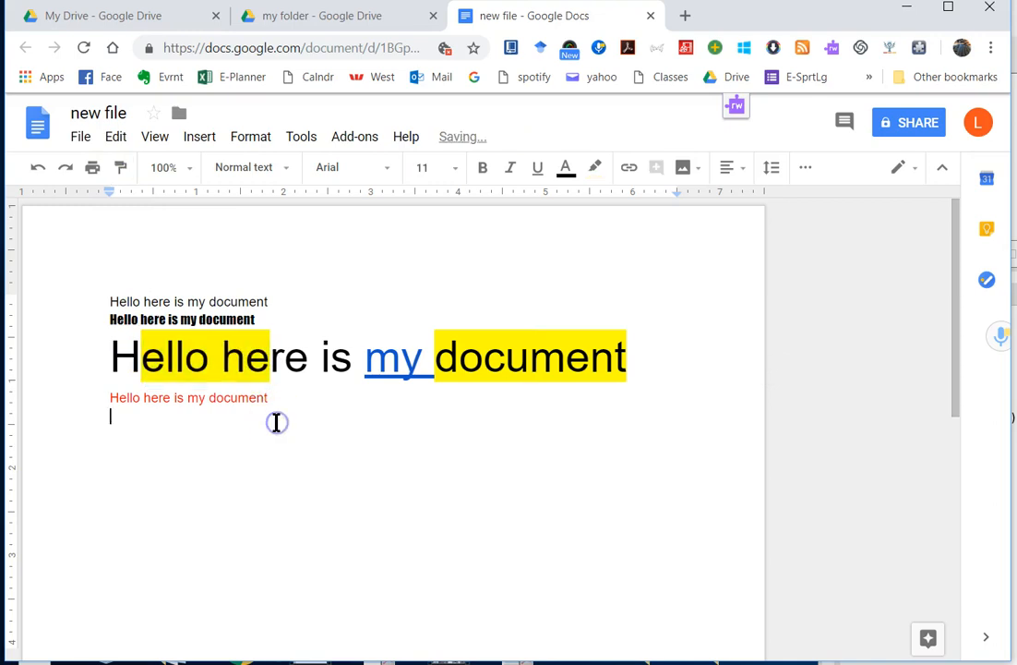
click(810, 170)
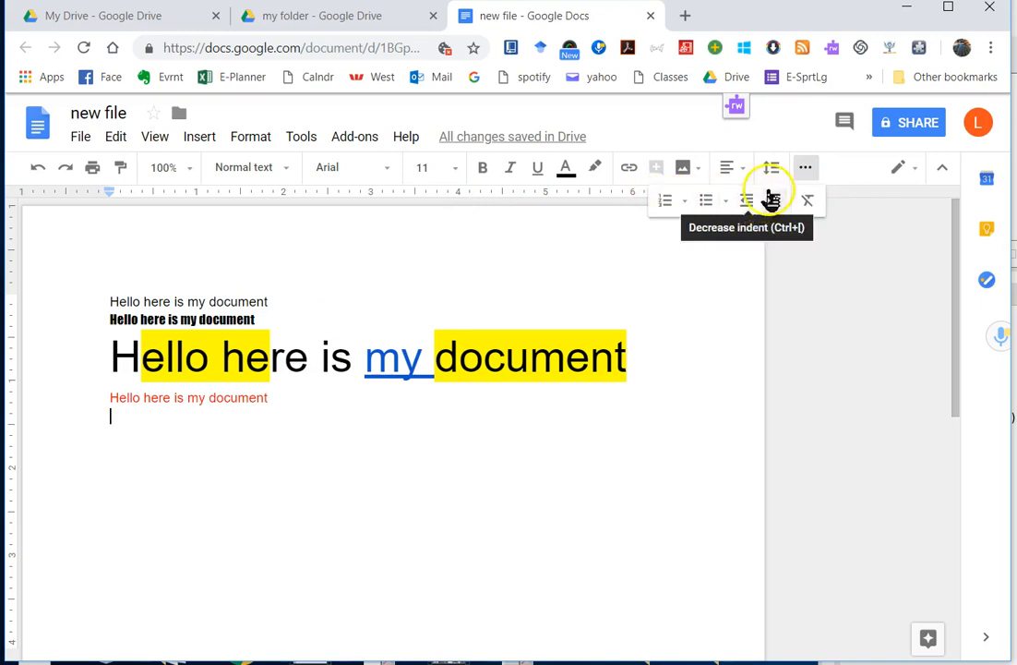
click(1016, 528)
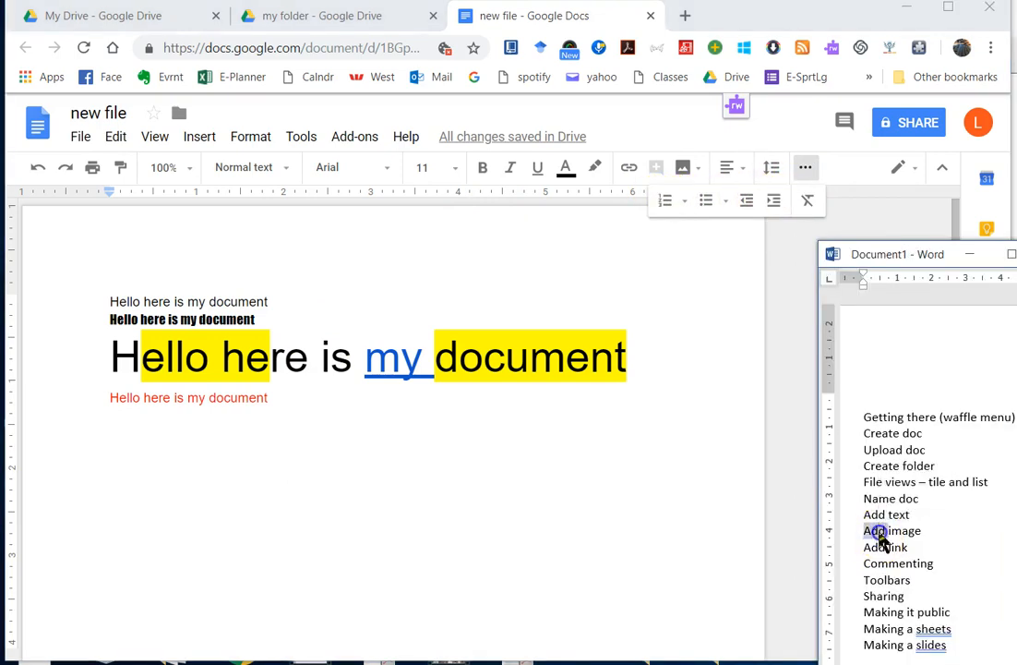
Step: Return from the Word notes to 'new file' and put the cursor below the red line
drag(880, 536, 885, 532)
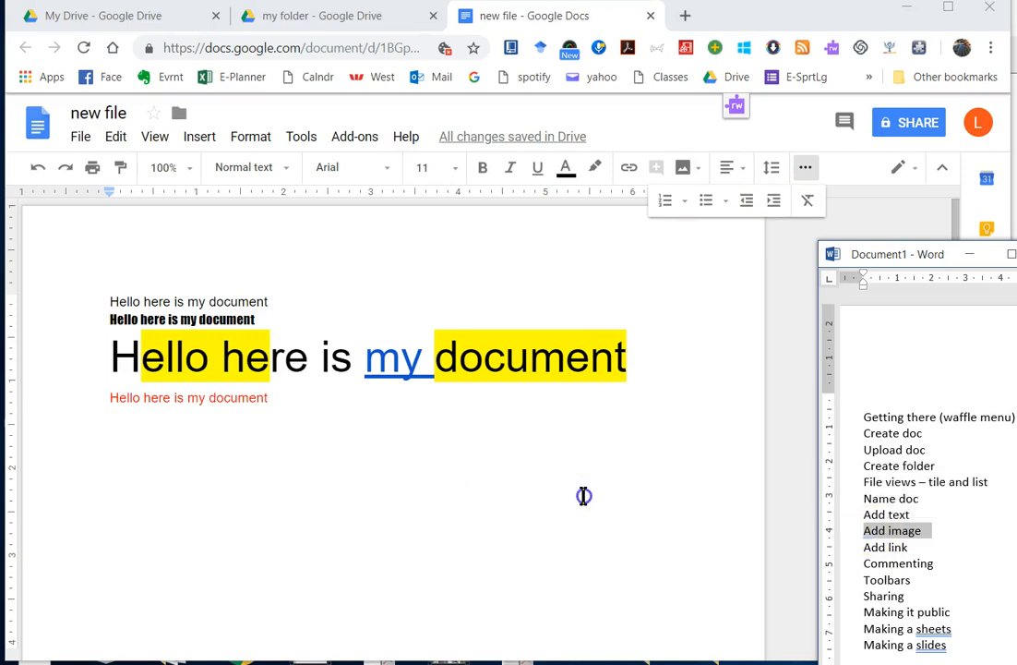
click(582, 431)
click(649, 380)
click(487, 423)
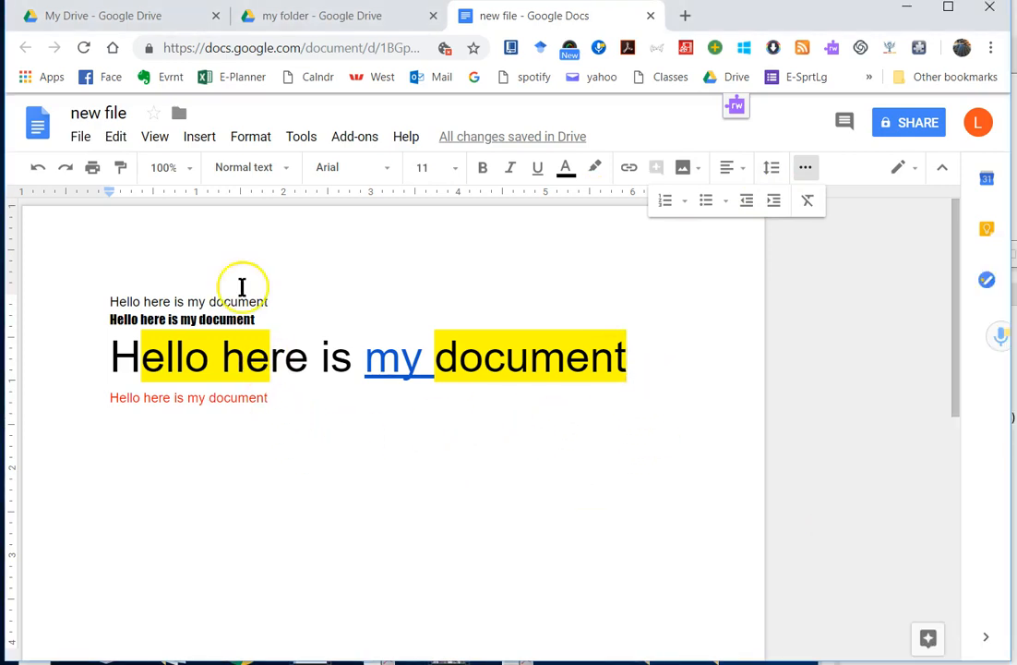
click(198, 136)
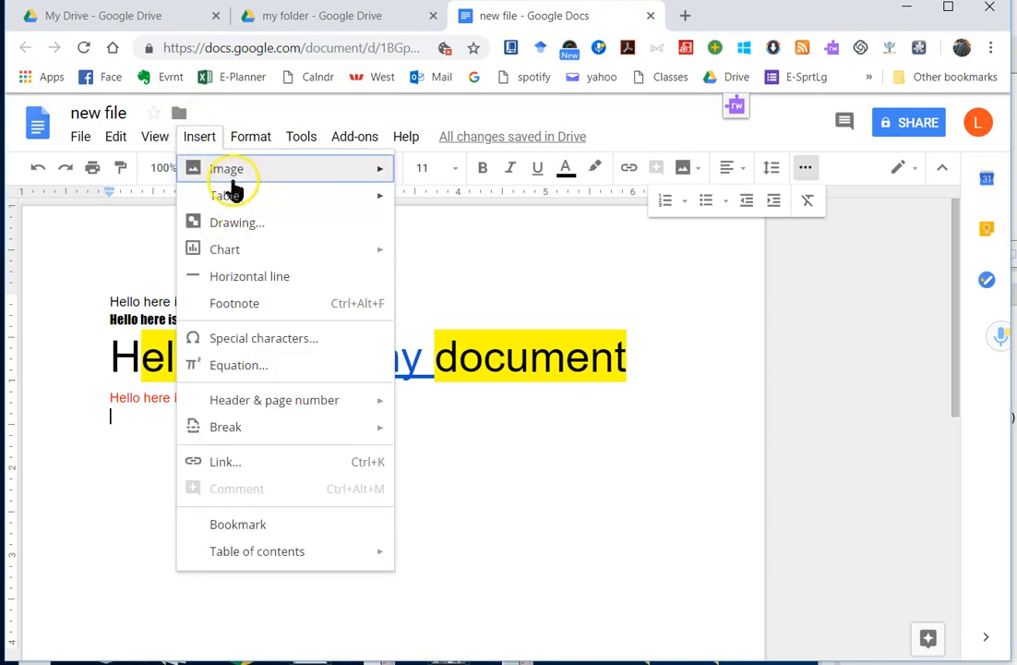
mouse_move(233, 183)
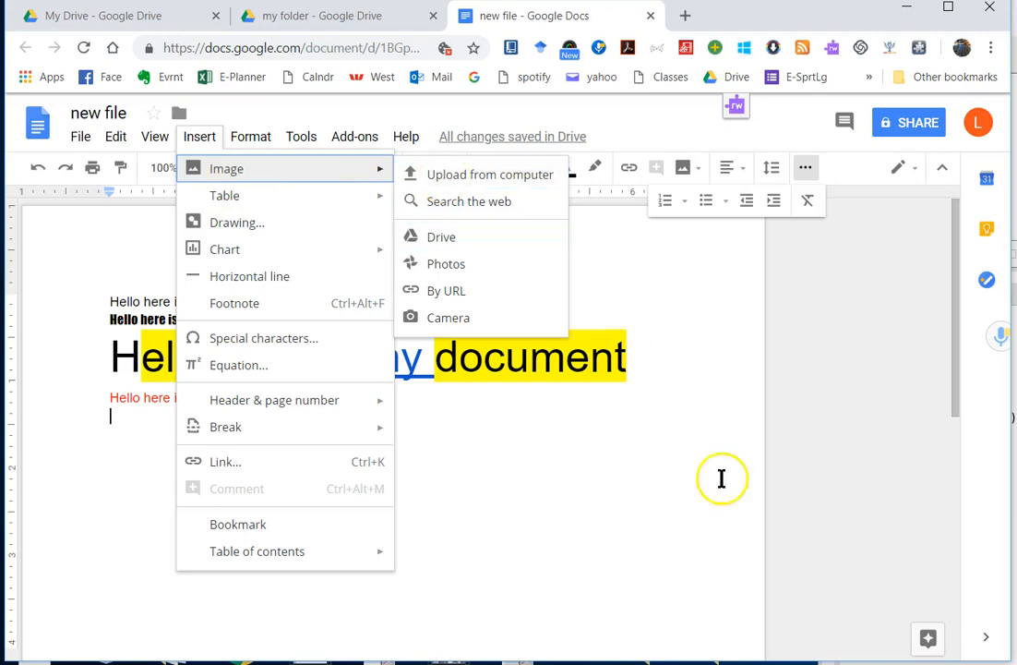
click(490, 175)
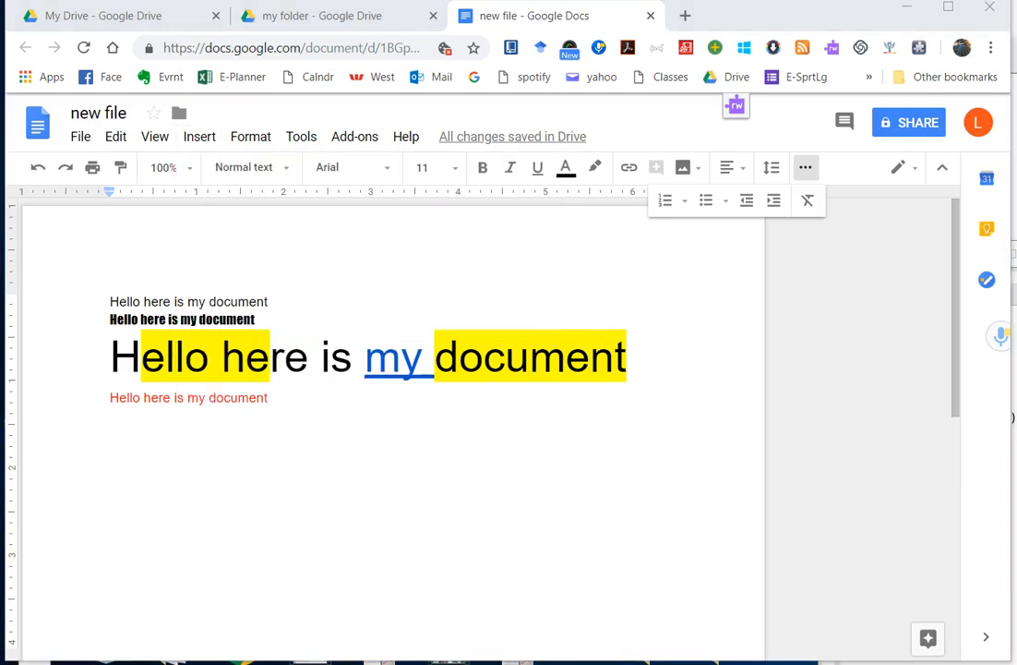
Step: Replace the inserted image with the group photo below the red line, shrunk to half size
click(297, 474)
key(Delete)
drag(701, 664, 227, 370)
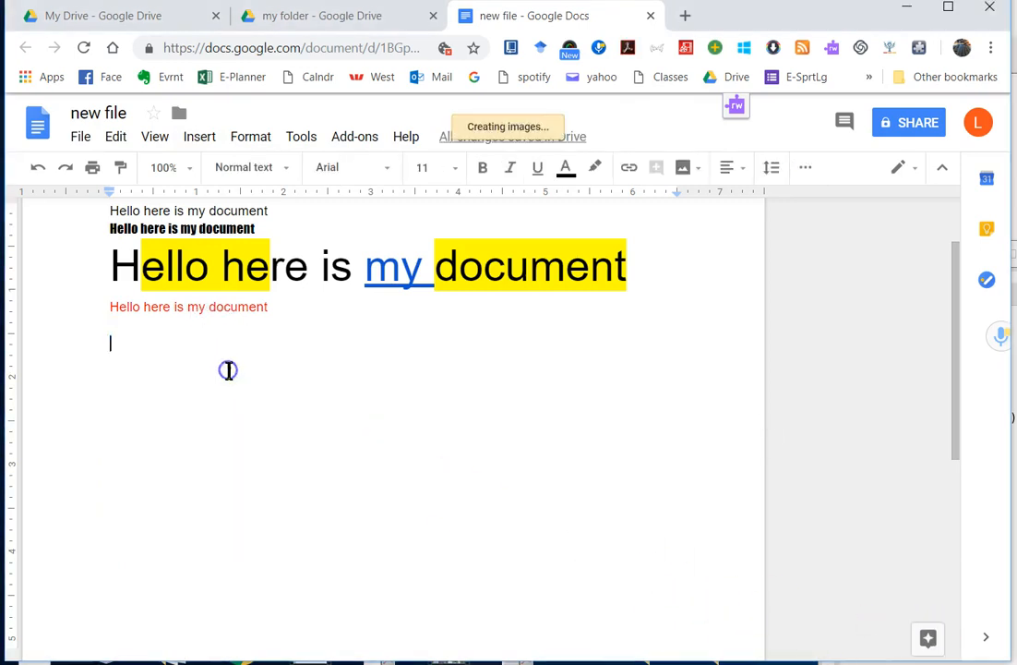
drag(677, 641, 404, 392)
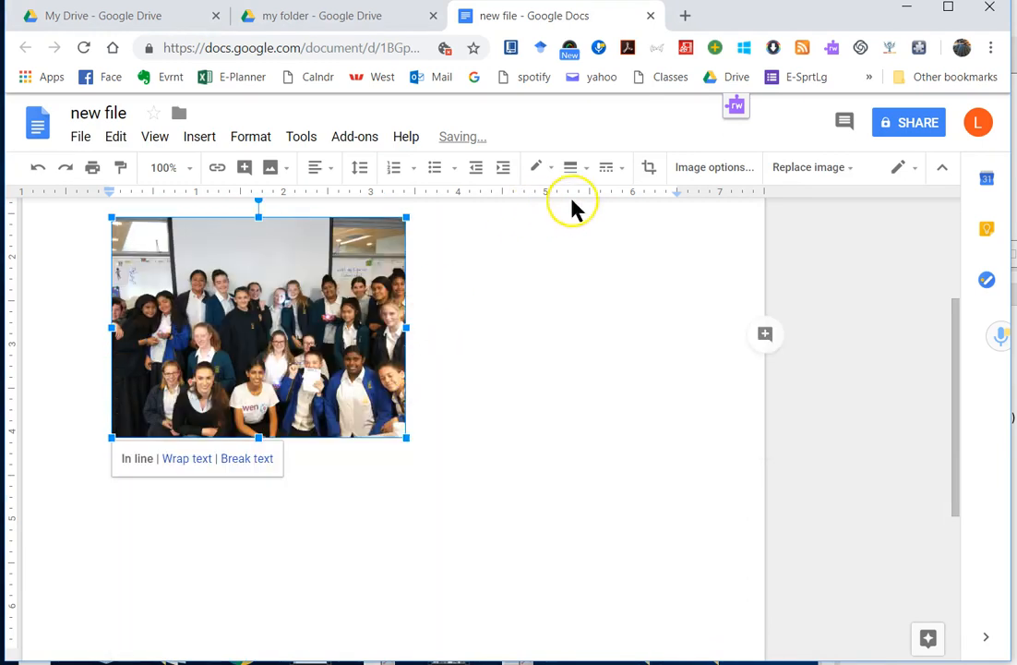
Step: Crop away the lower-right part of the group photo
click(648, 169)
drag(404, 434, 311, 340)
click(464, 413)
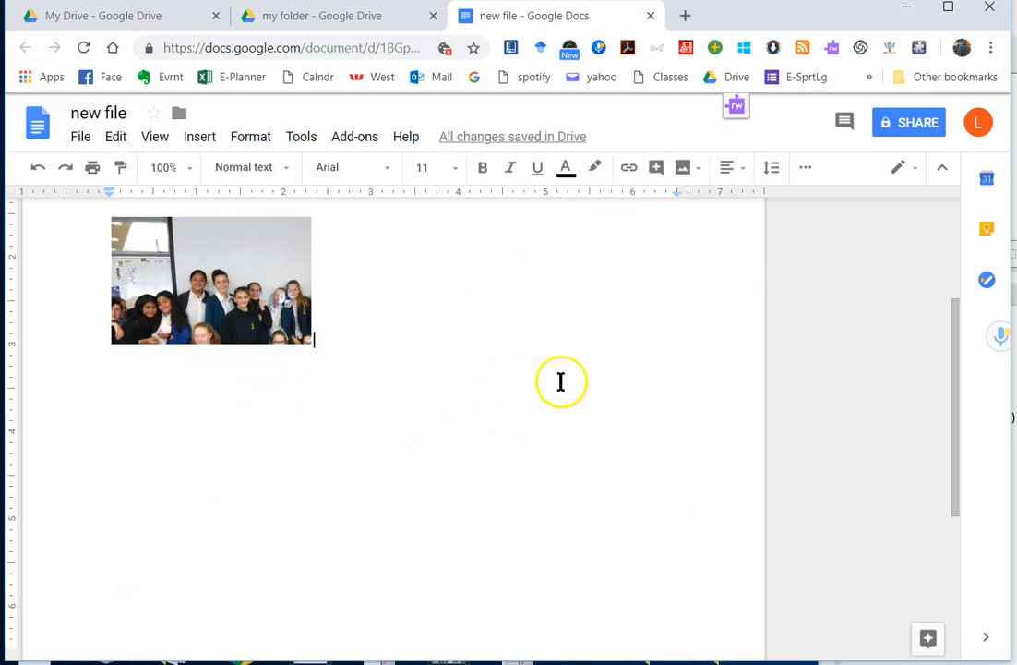
scroll(558, 384, up, 3)
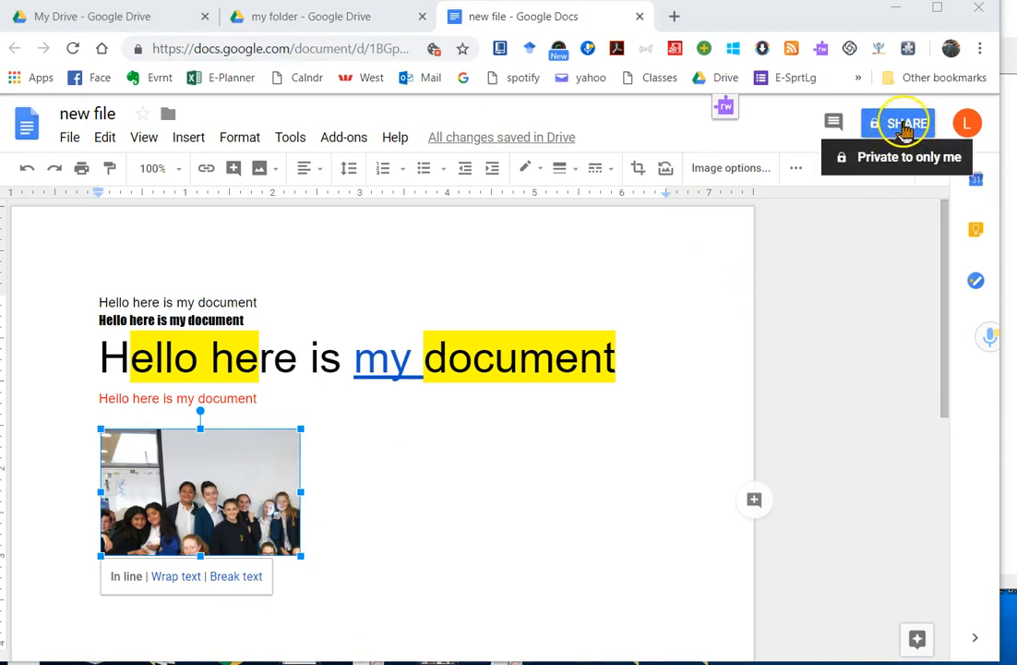
Step: Select 'new file' in my folder and open its sharing settings
click(329, 20)
click(422, 273)
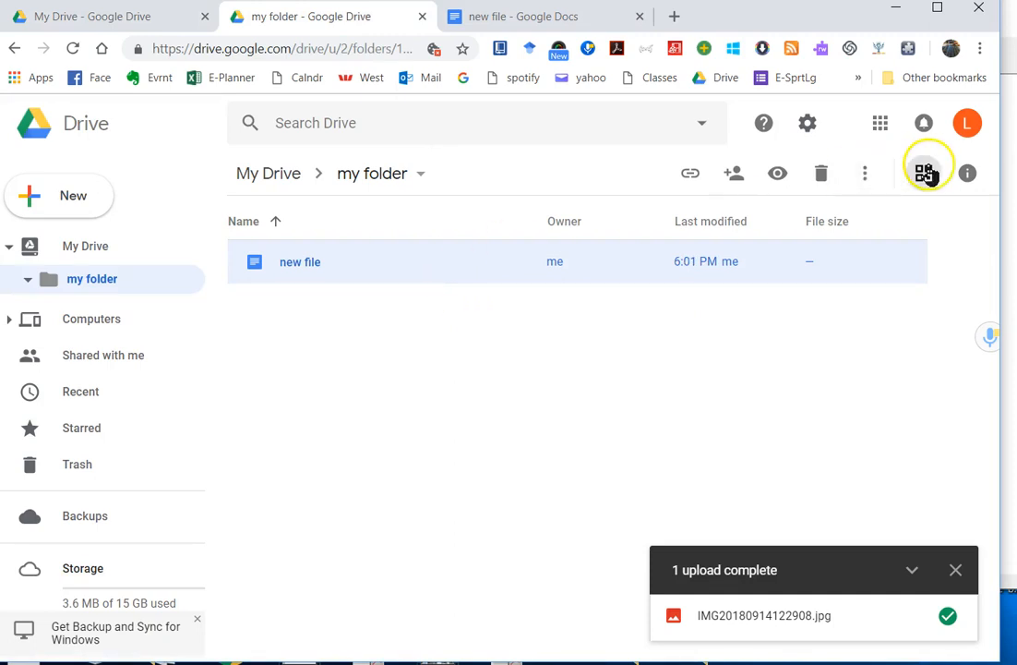
click(733, 174)
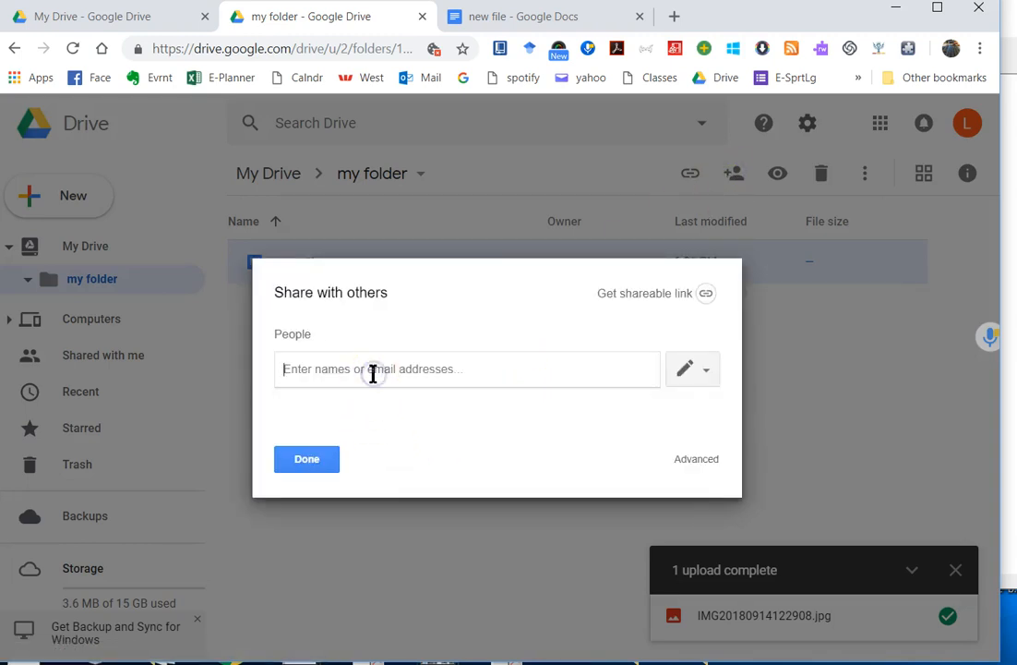
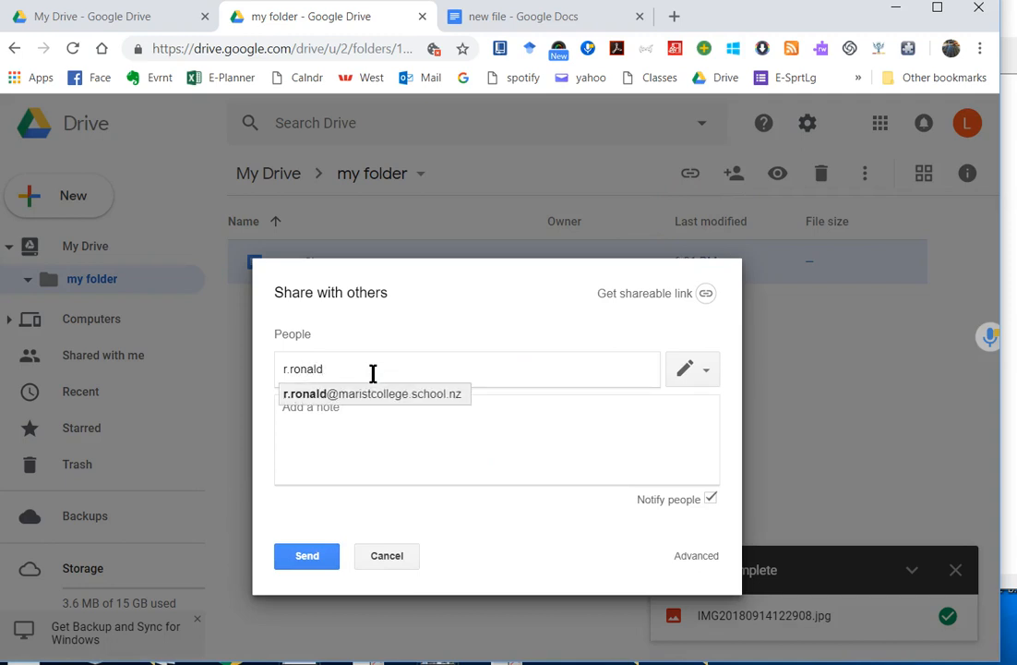
Step: Add the collaborator with Can edit permission and turn off Notify people
click(384, 397)
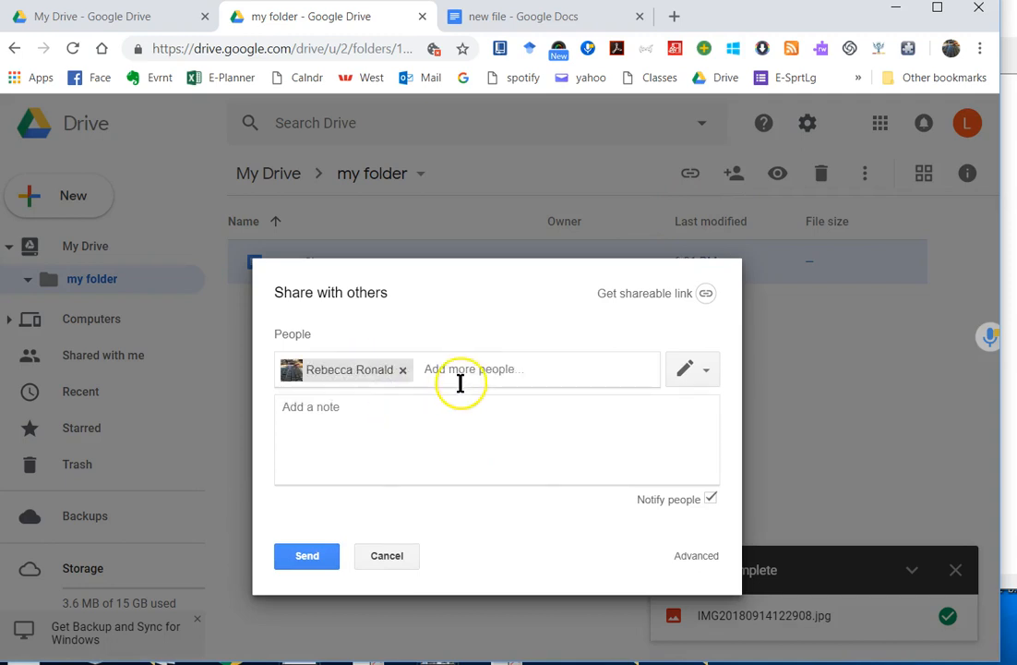
click(702, 371)
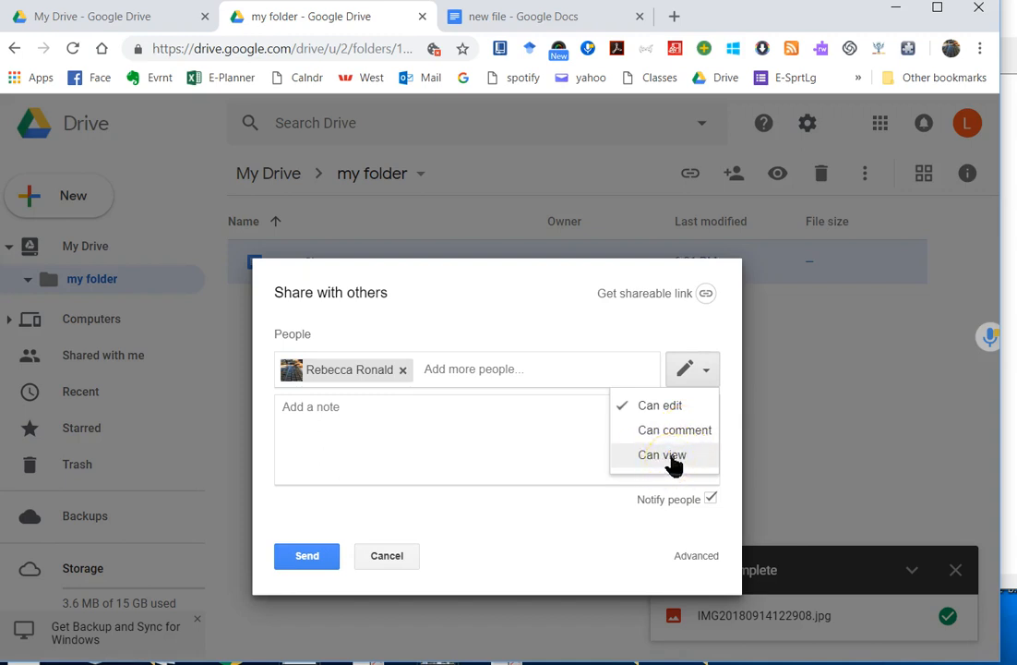
click(329, 533)
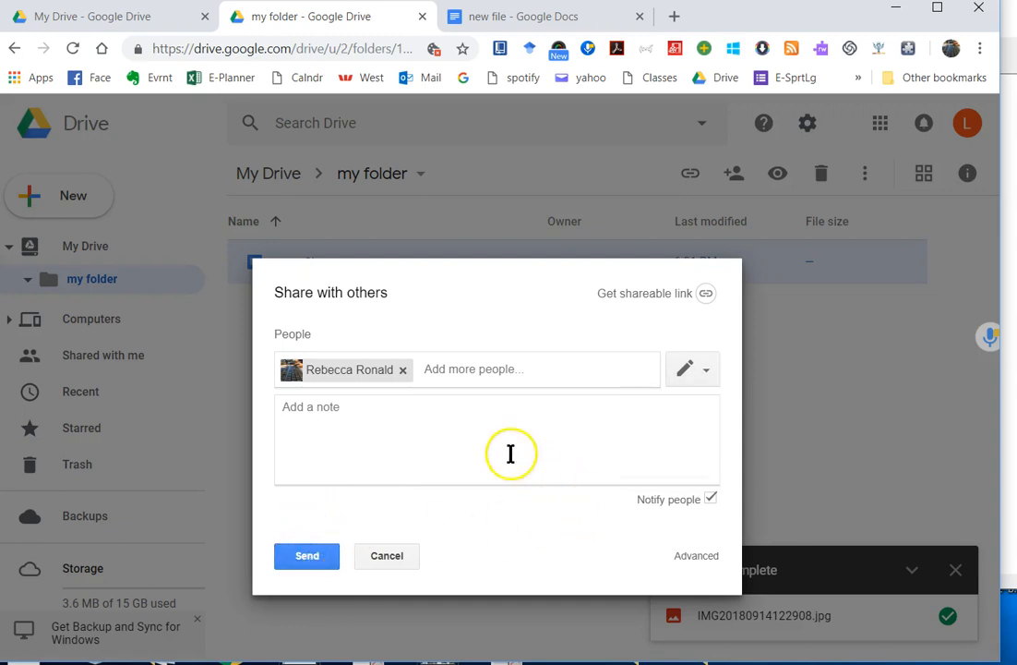
click(346, 411)
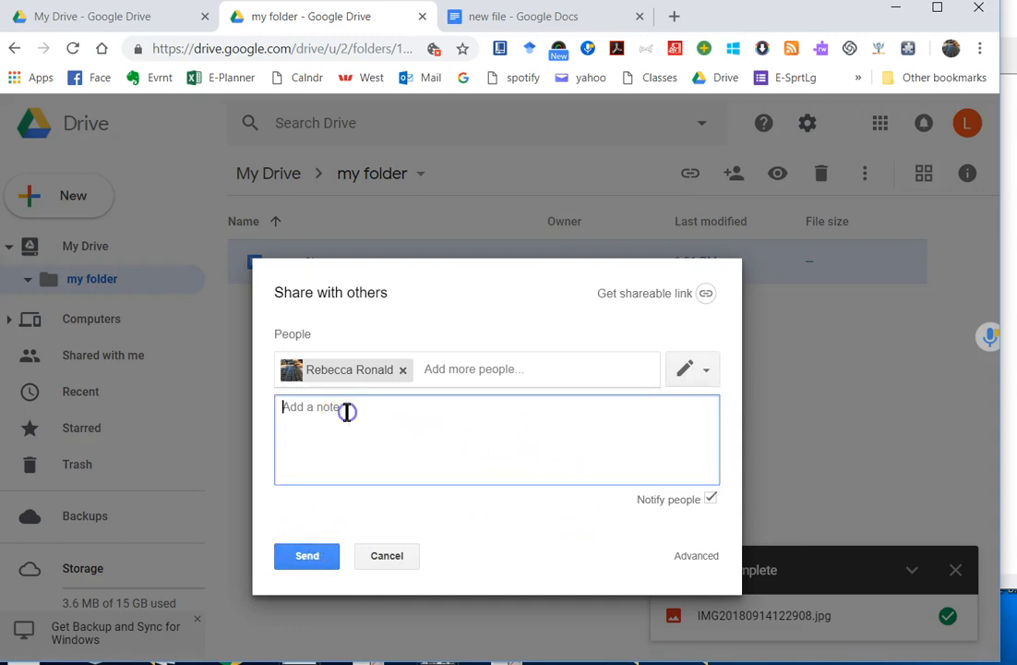
click(710, 500)
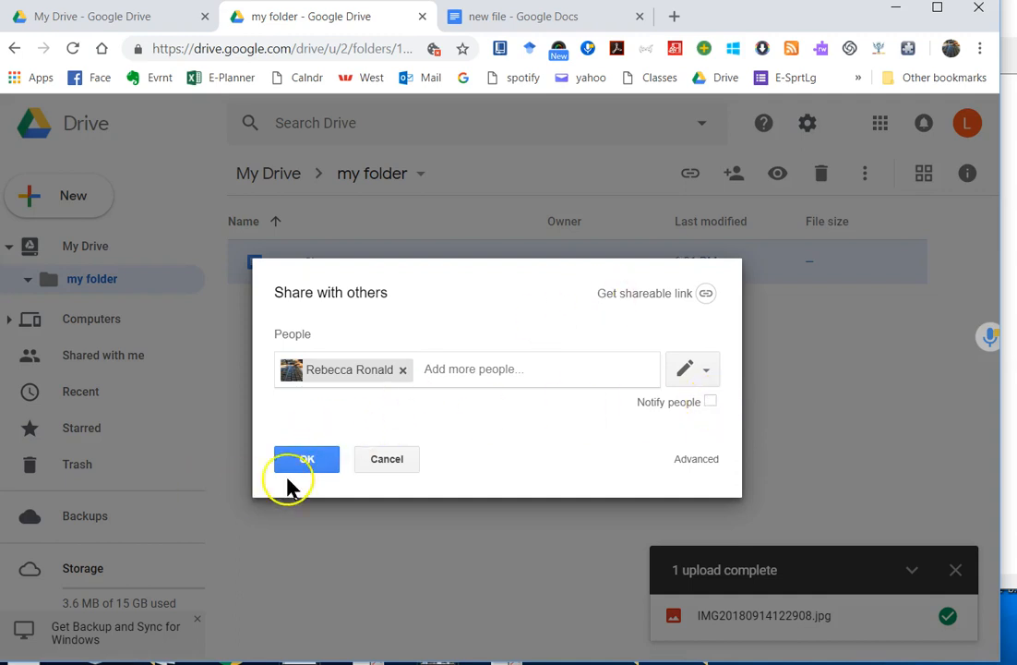
Step: Set link access to 'On - Anyone with the link', save, then cancel the invite and close sharing
click(694, 458)
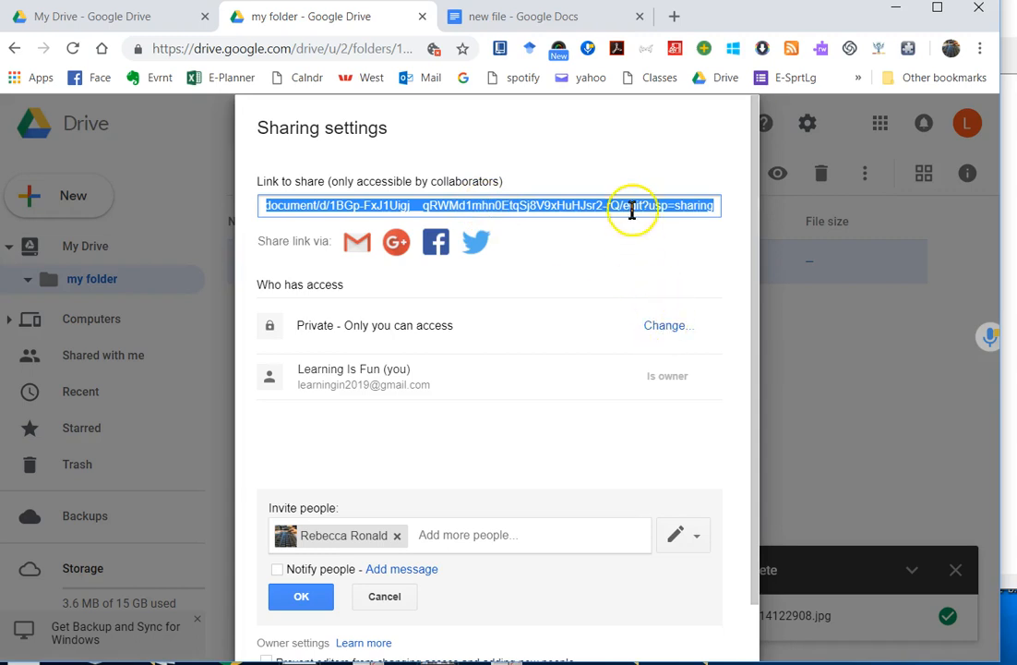
click(668, 325)
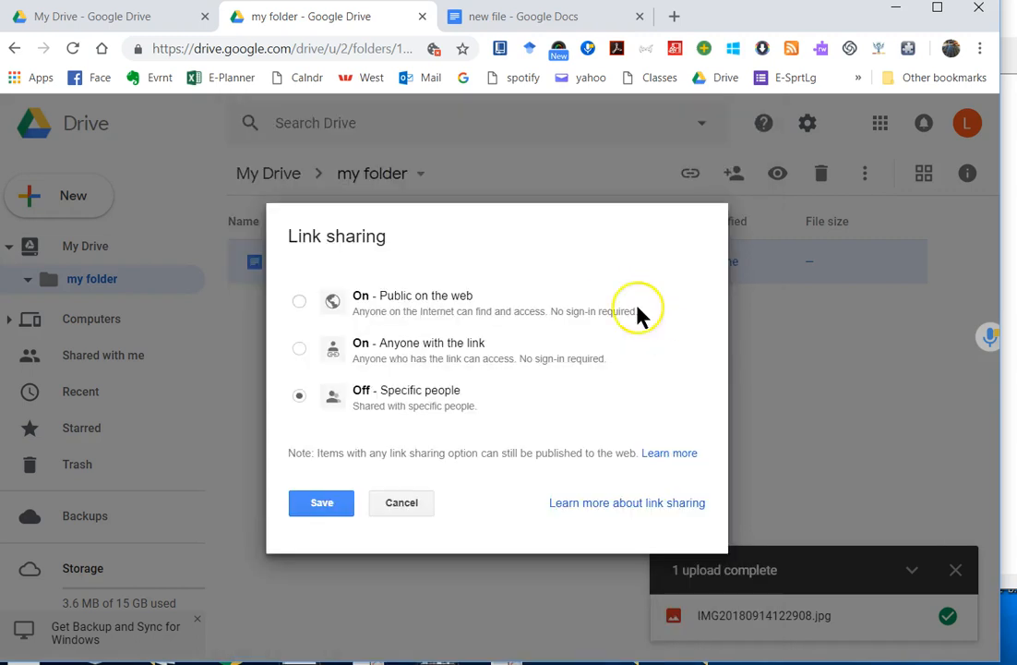
click(411, 310)
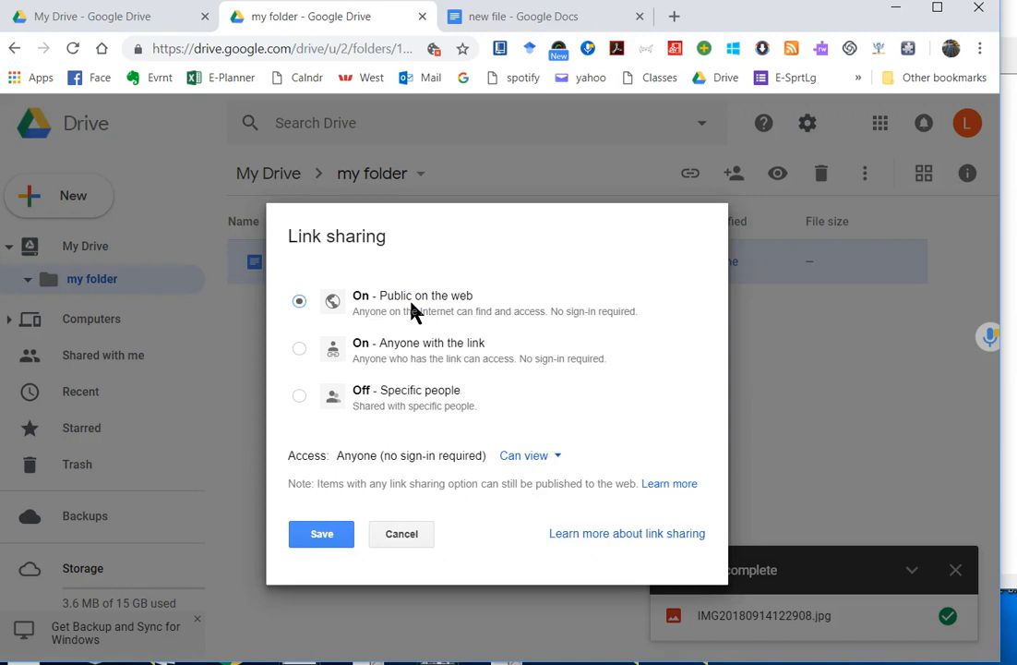
click(412, 349)
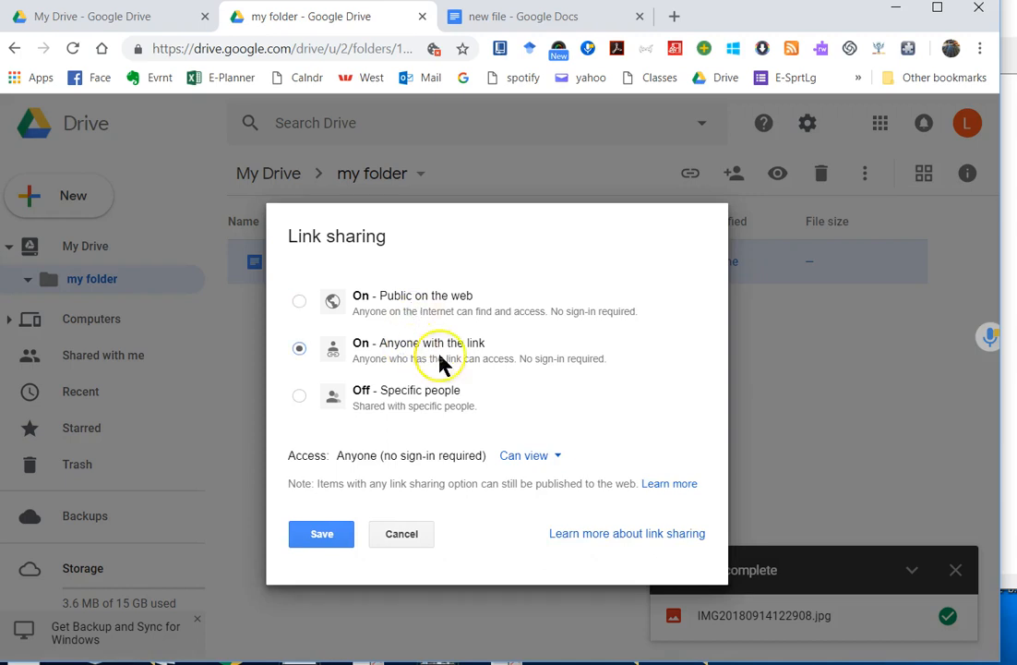
click(438, 402)
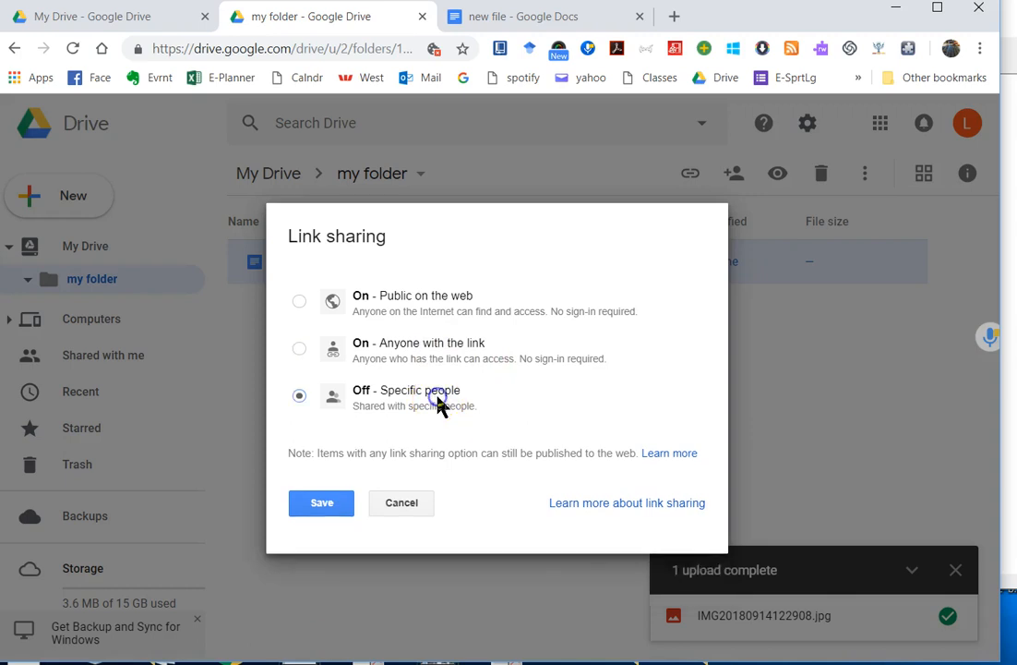
click(416, 356)
click(333, 537)
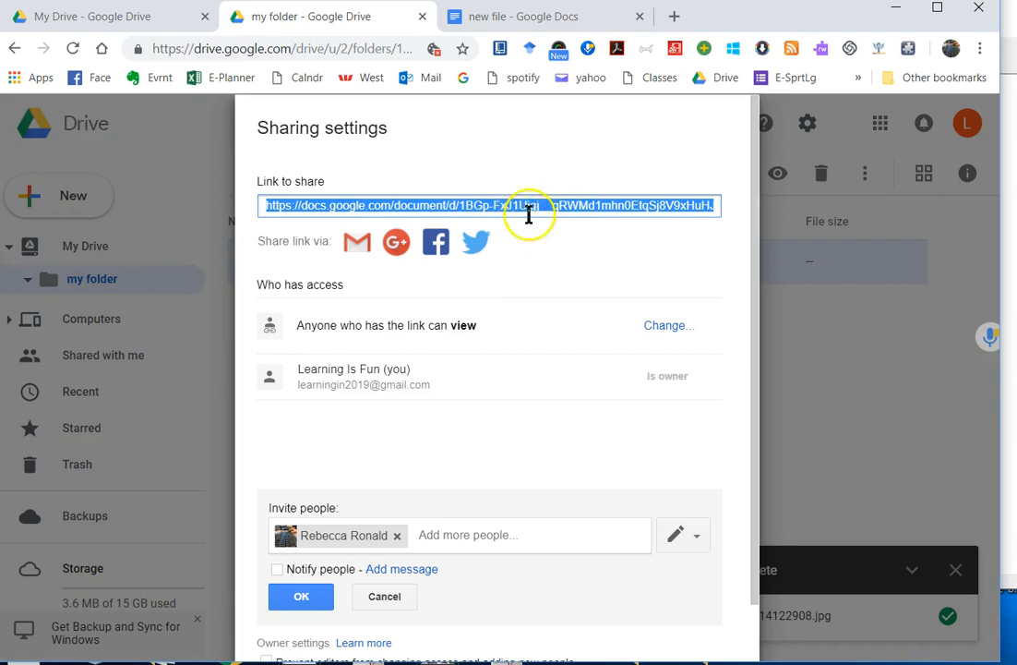
click(395, 600)
click(305, 652)
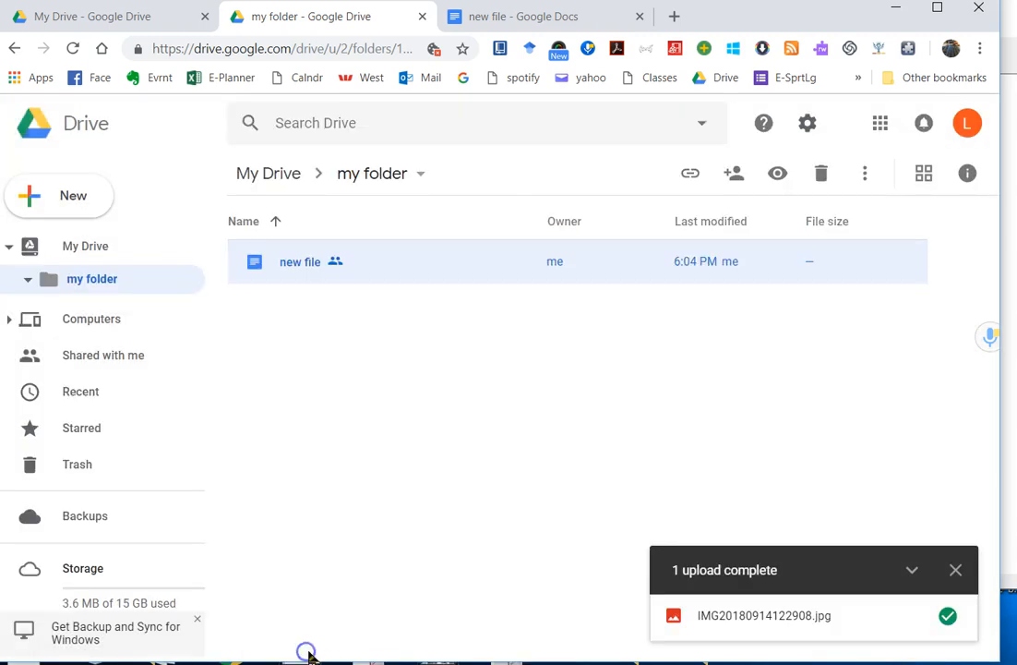